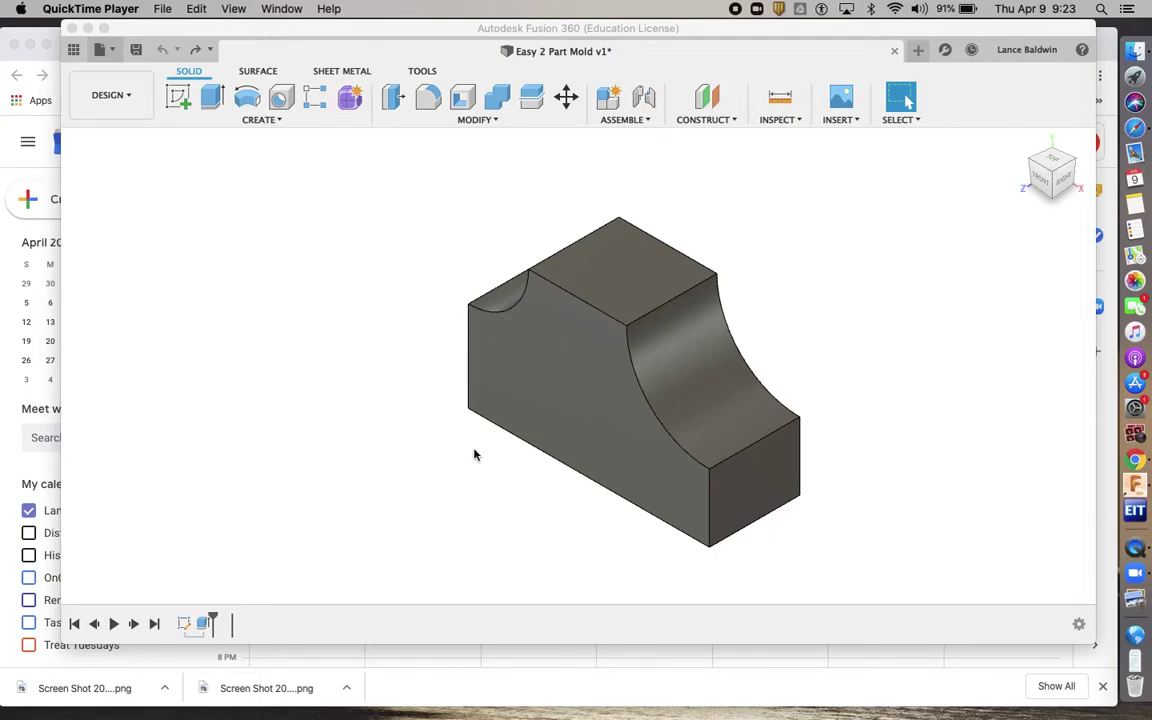
Step: Select the front face of the curved block
click(570, 406)
Step: Sketch a 5.000 × 3.500 in rectangle around the curved profile on the front face
right_click(571, 406)
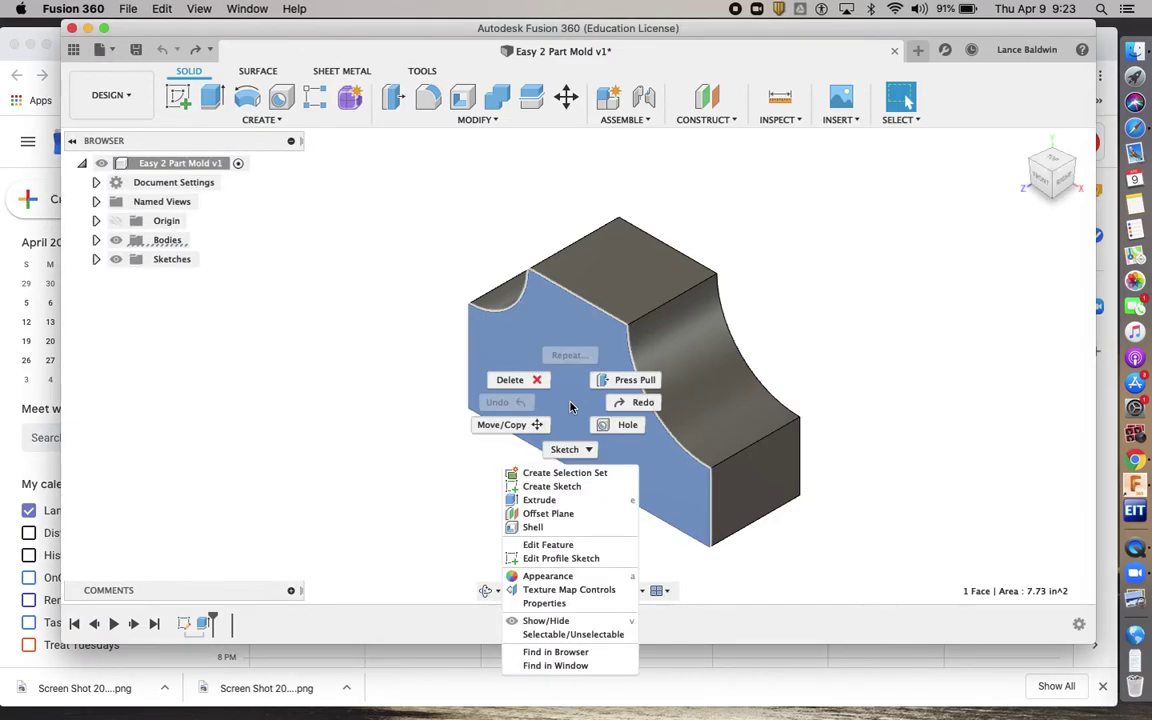
click(552, 487)
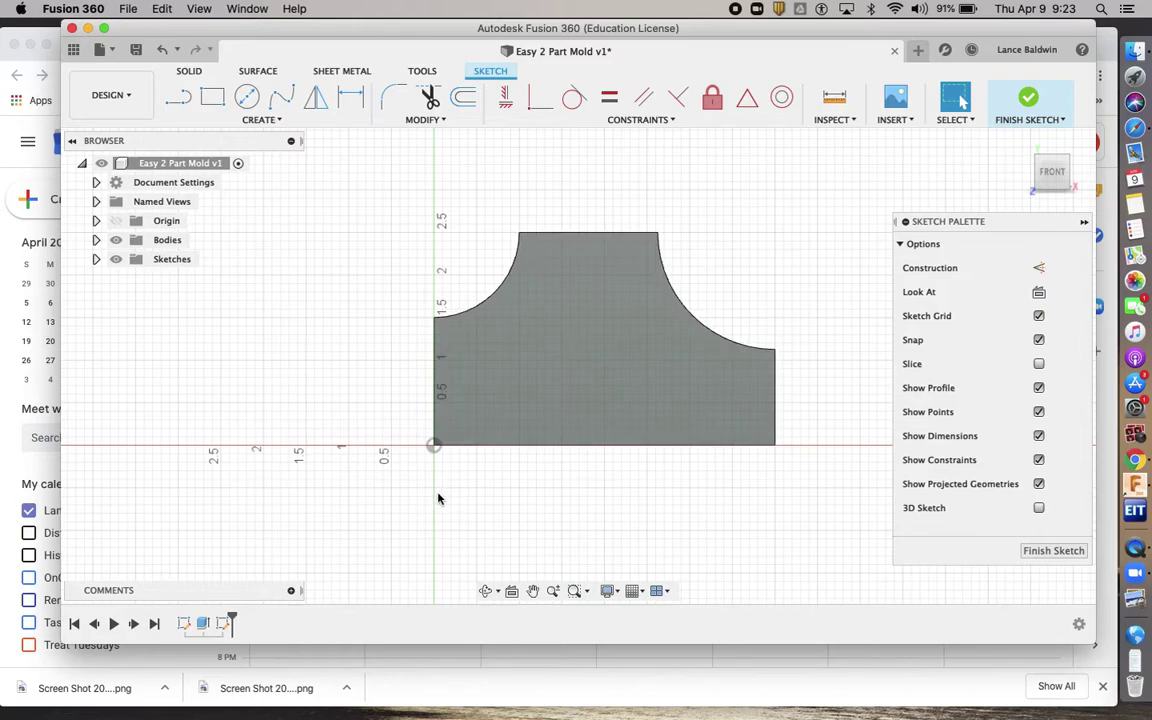
key(r)
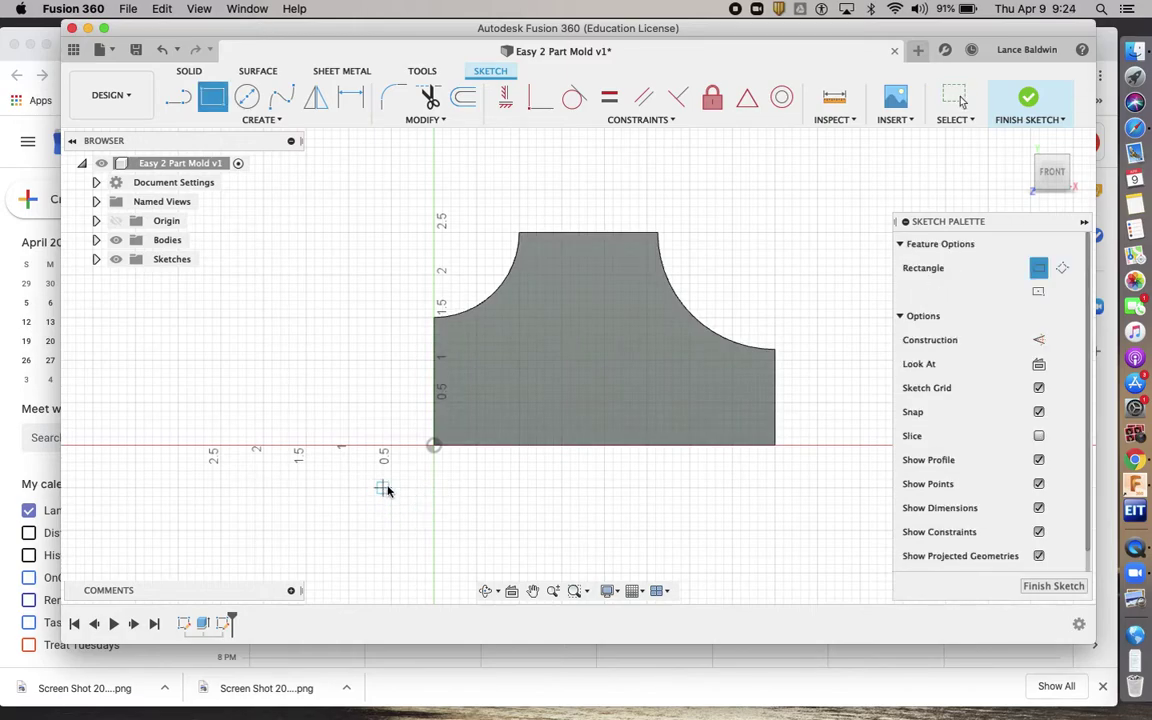
click(391, 488)
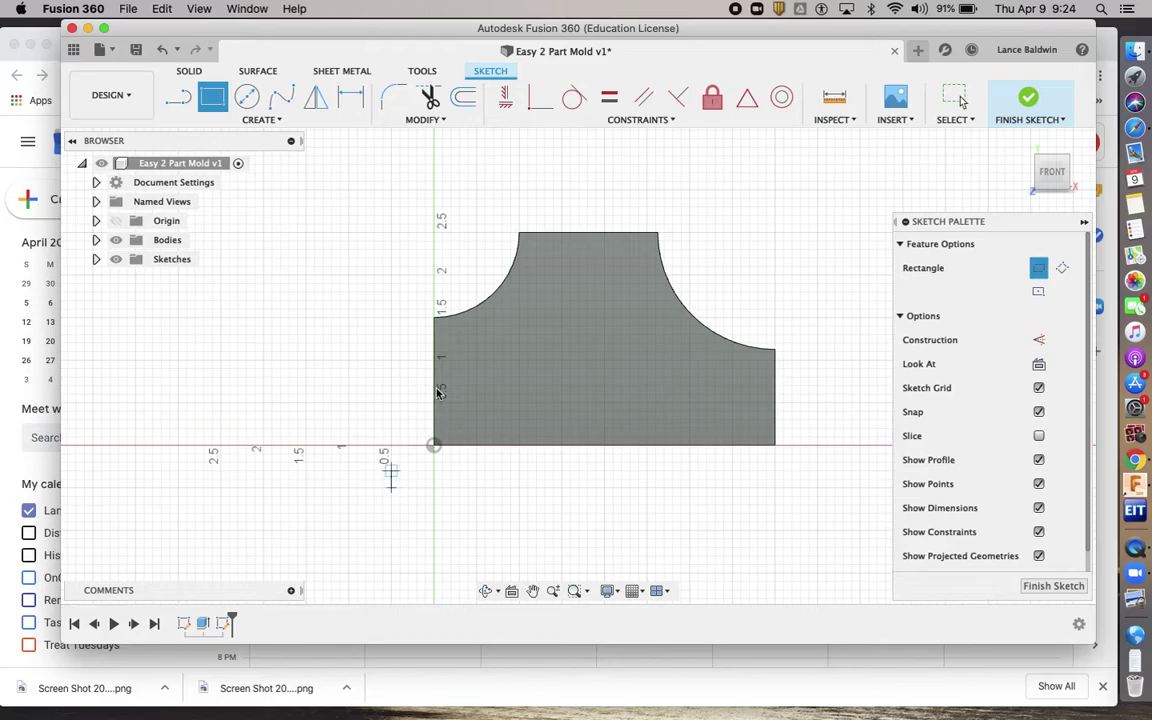
click(817, 189)
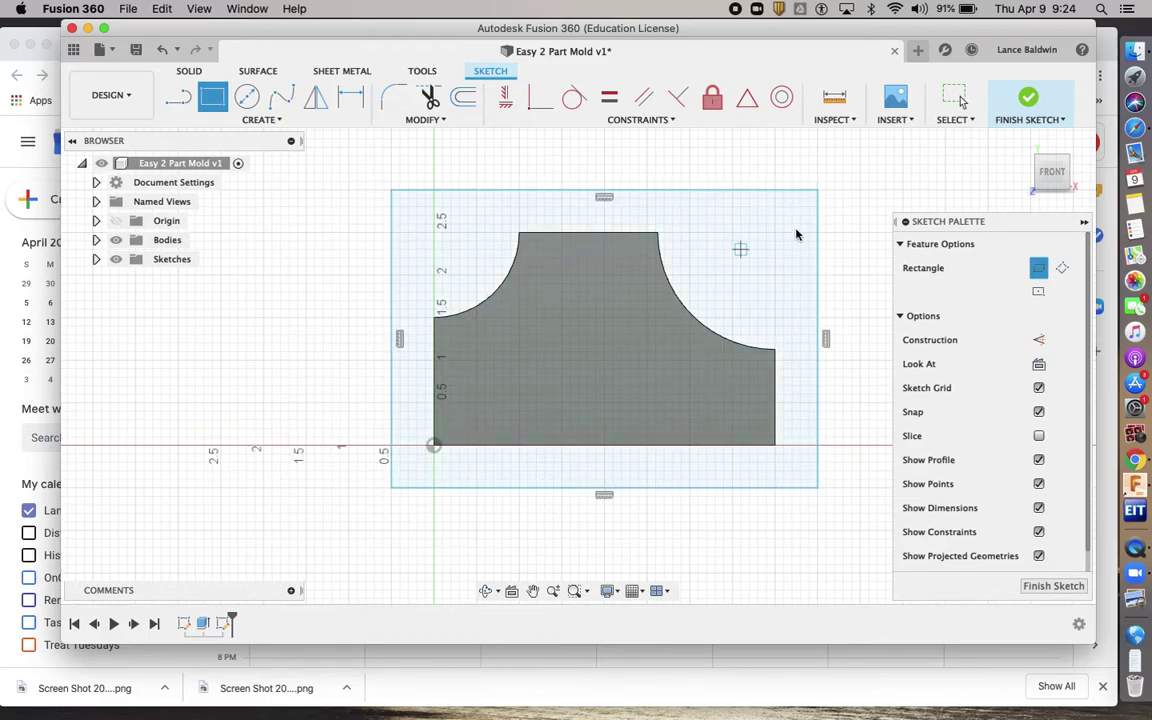
key(Escape)
Step: Finish the sketch and start a two-sided extrusion of both rectangle profiles
click(1030, 152)
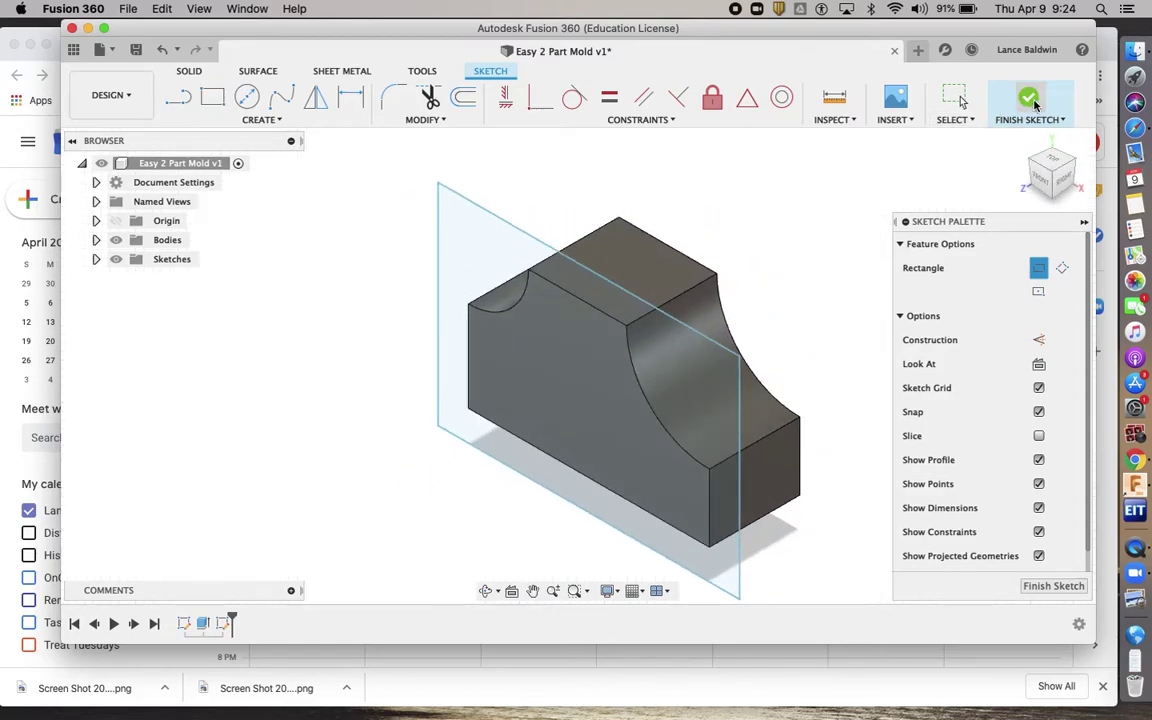
key(Escape)
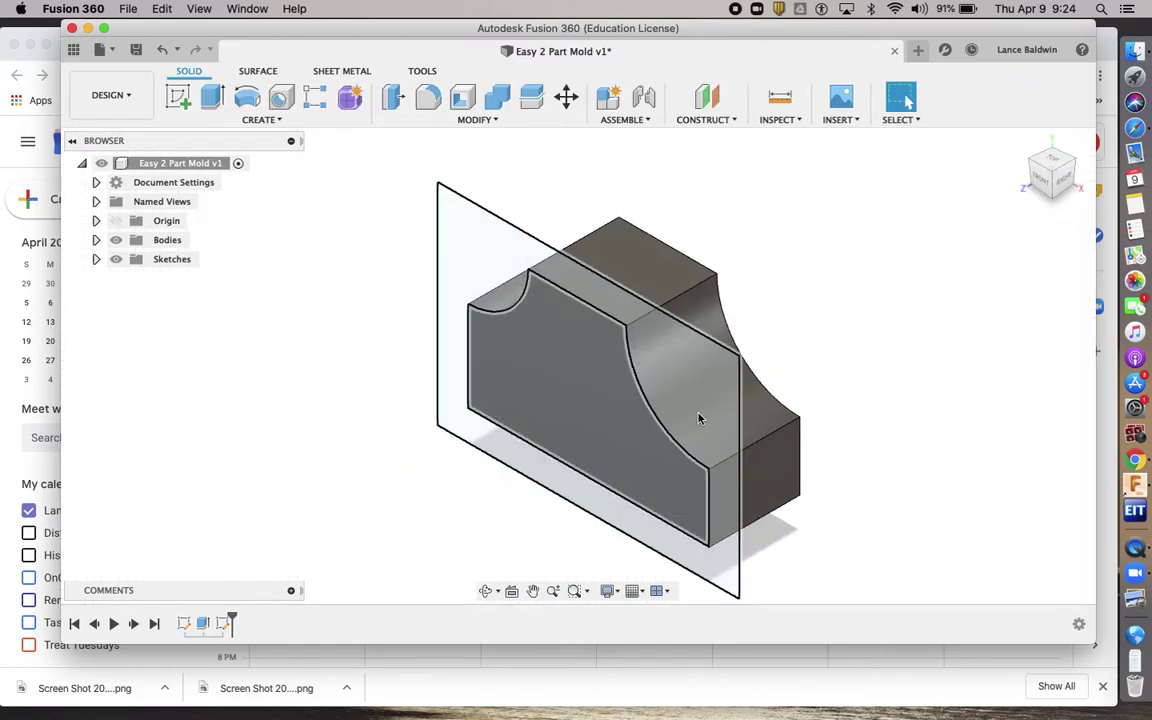
key(e)
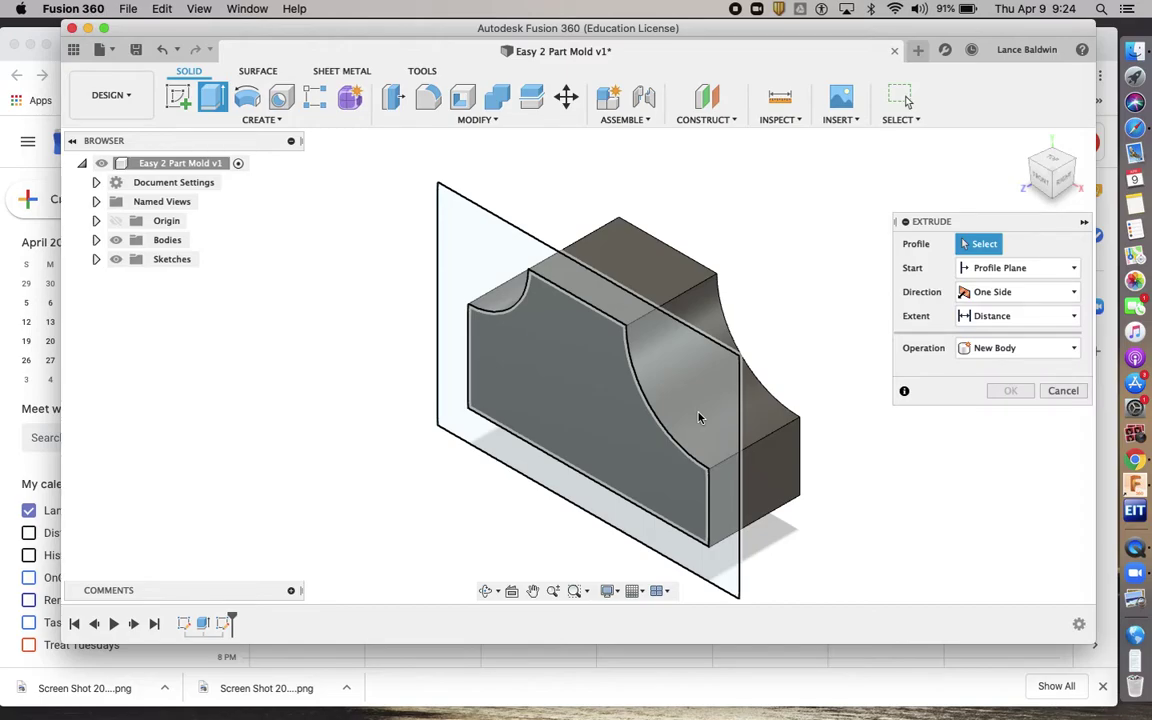
click(700, 418)
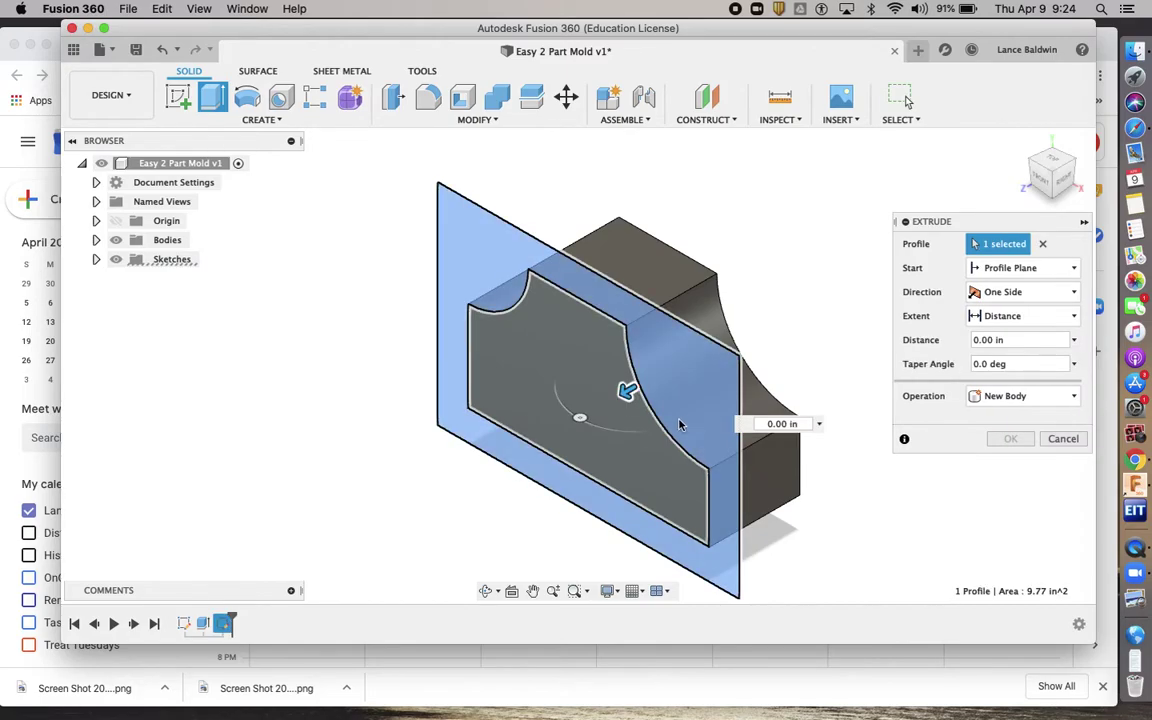
click(630, 438)
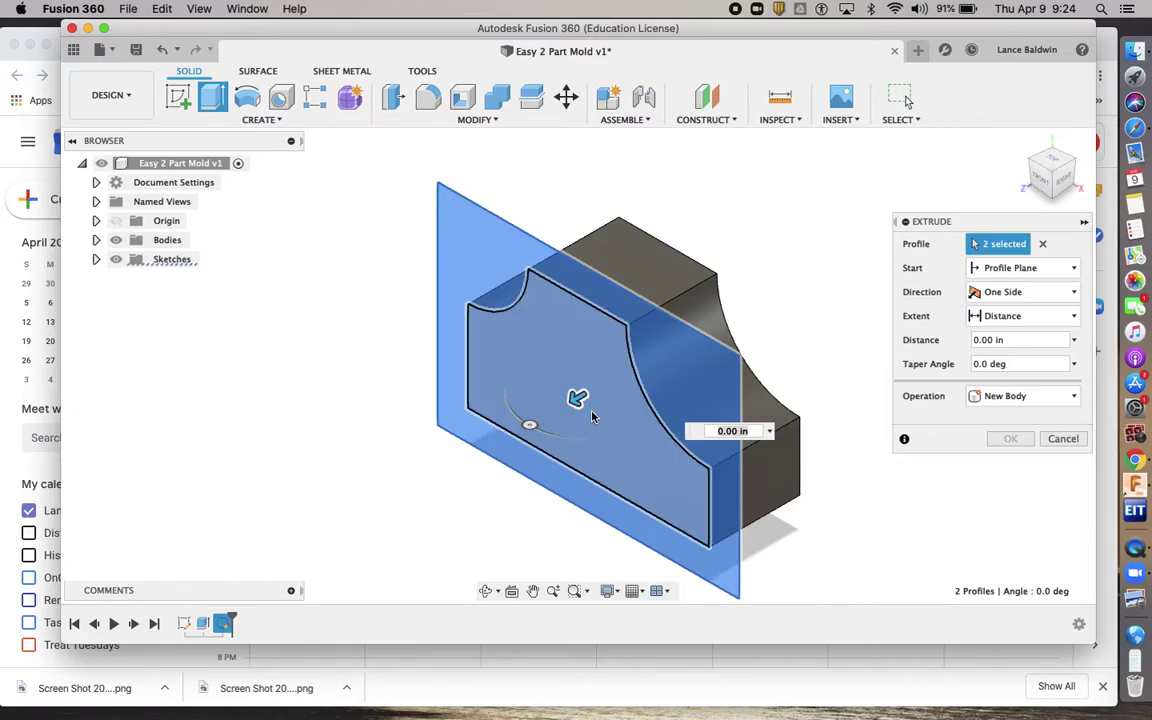
click(1031, 297)
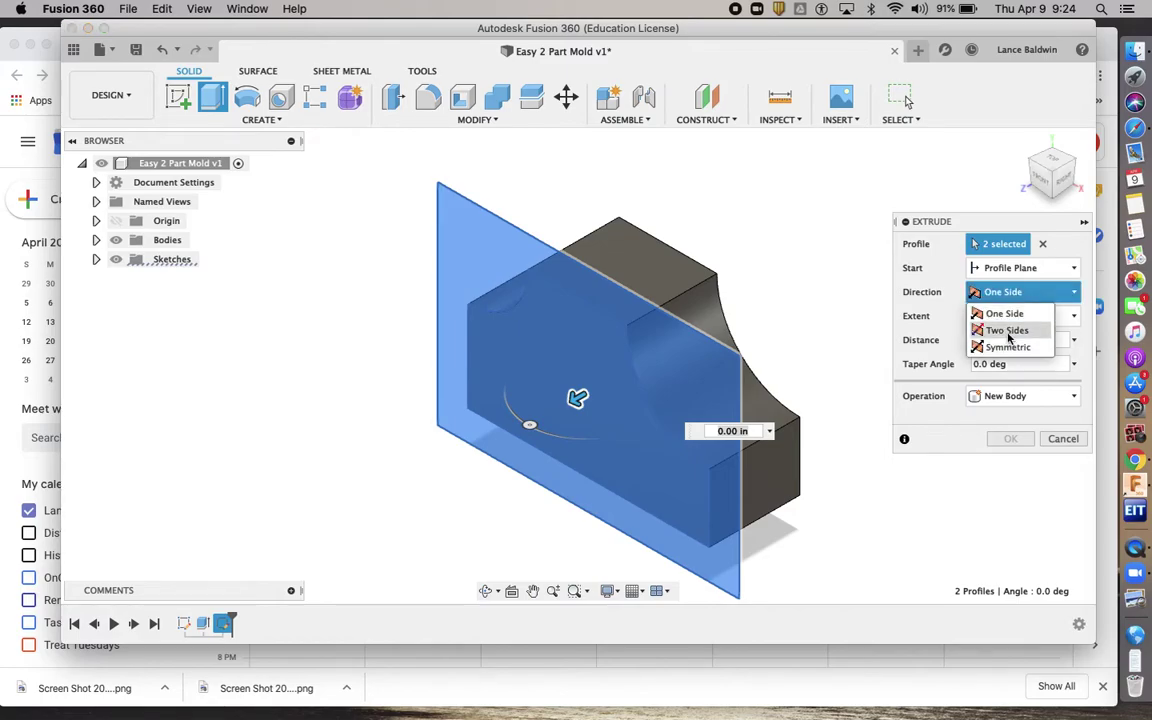
click(1007, 331)
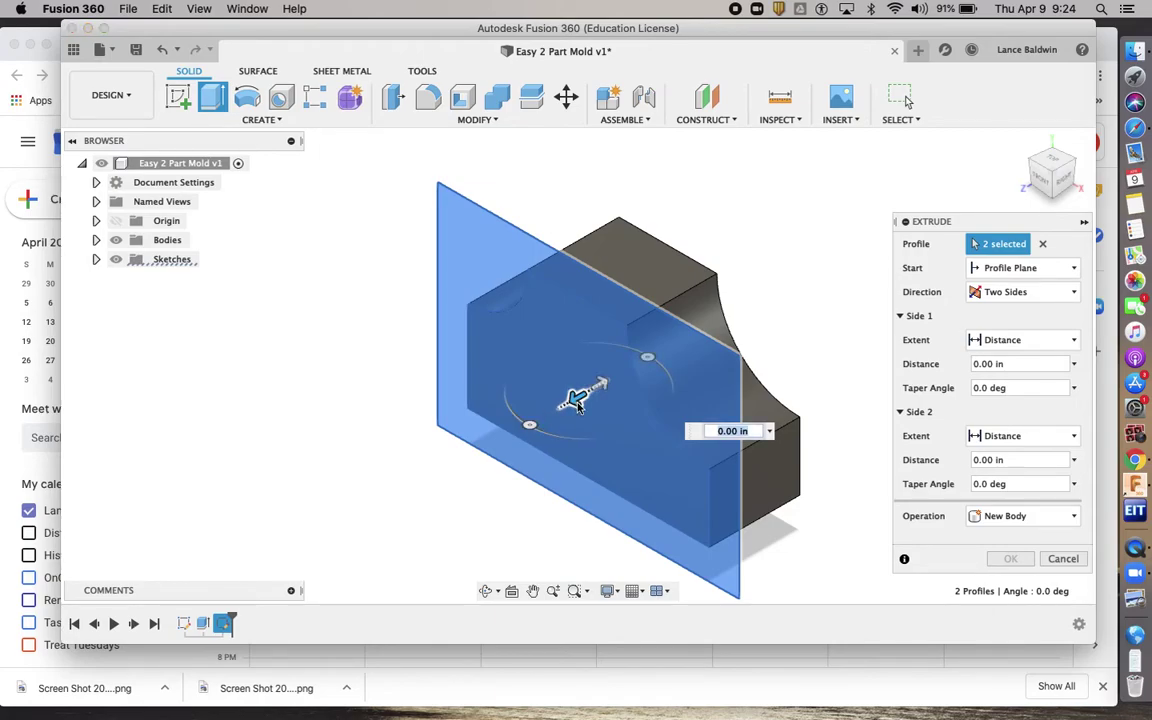
Step: Extrude 0.5 in on side one and 2 in on side two as a new body
click(577, 403)
text(.5)
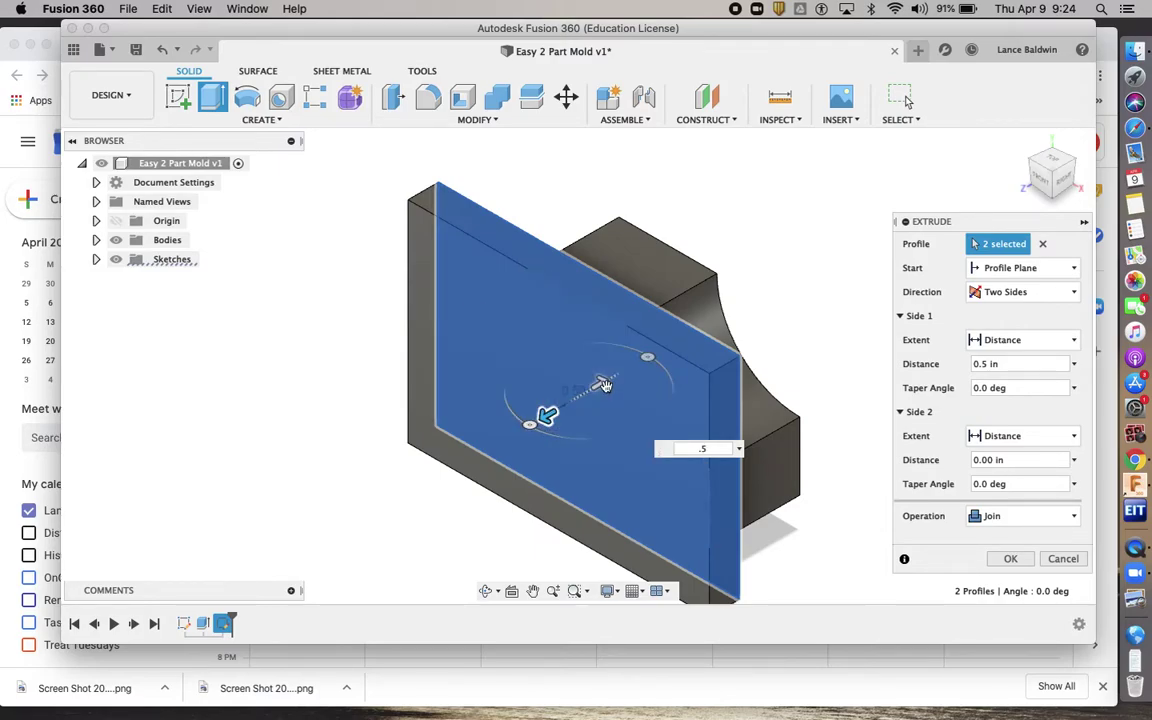
key(Tab)
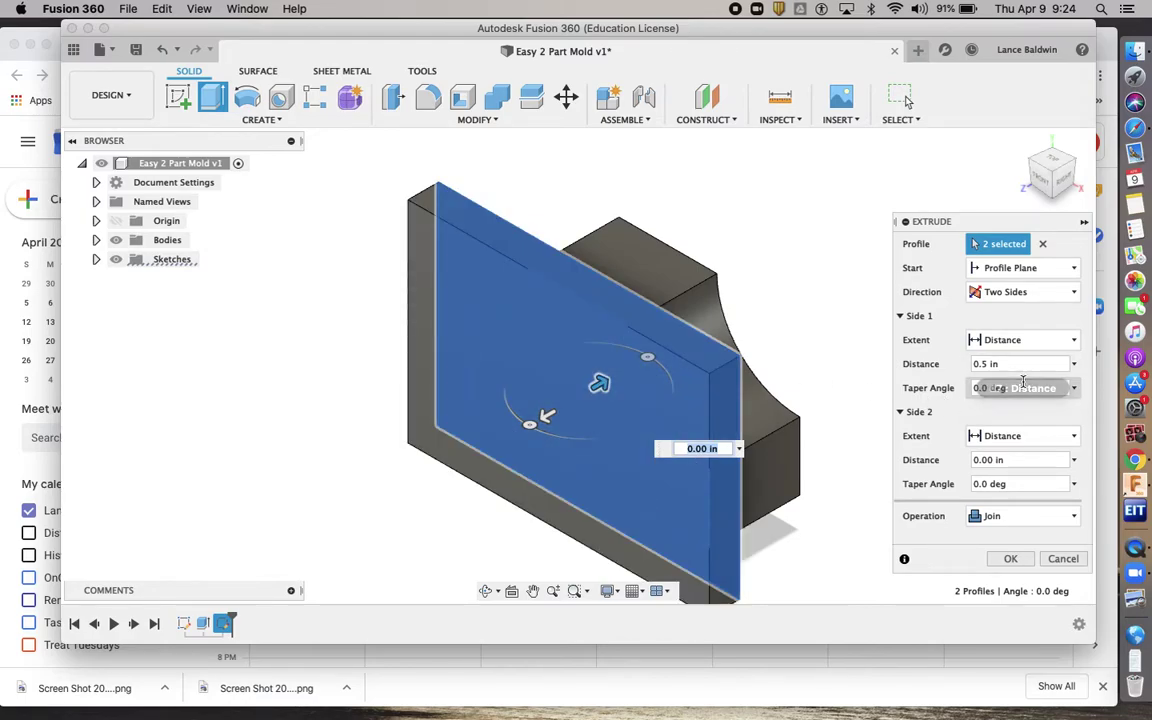
click(966, 460)
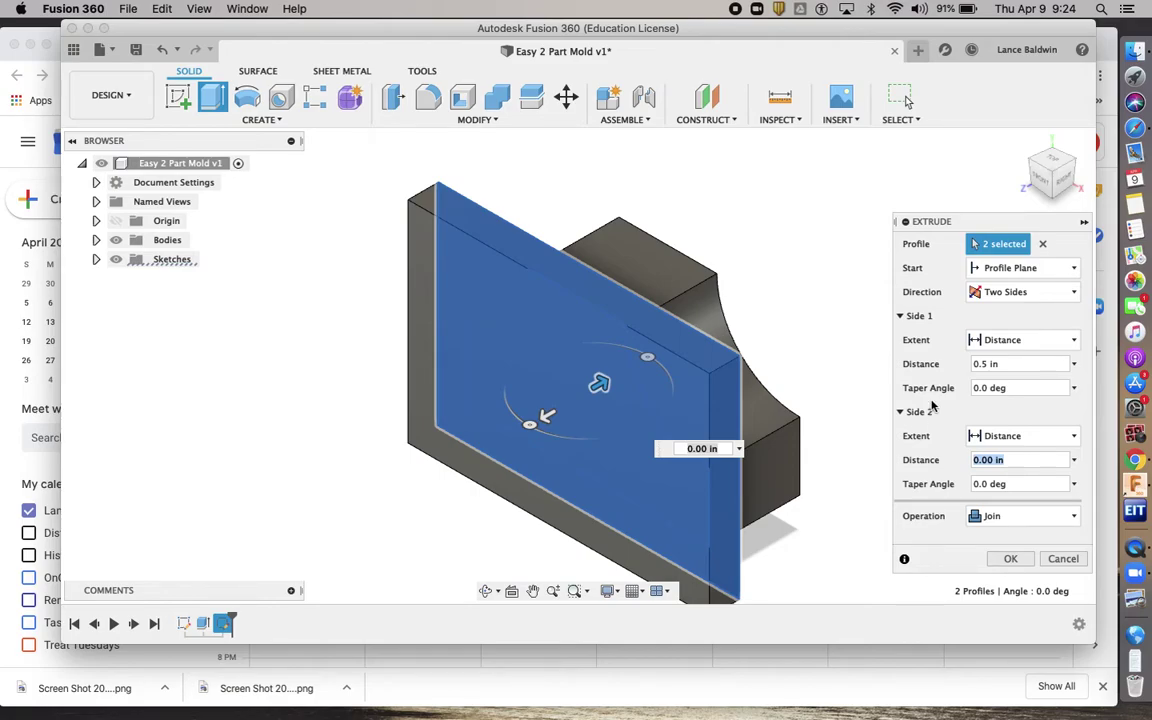
text(2)
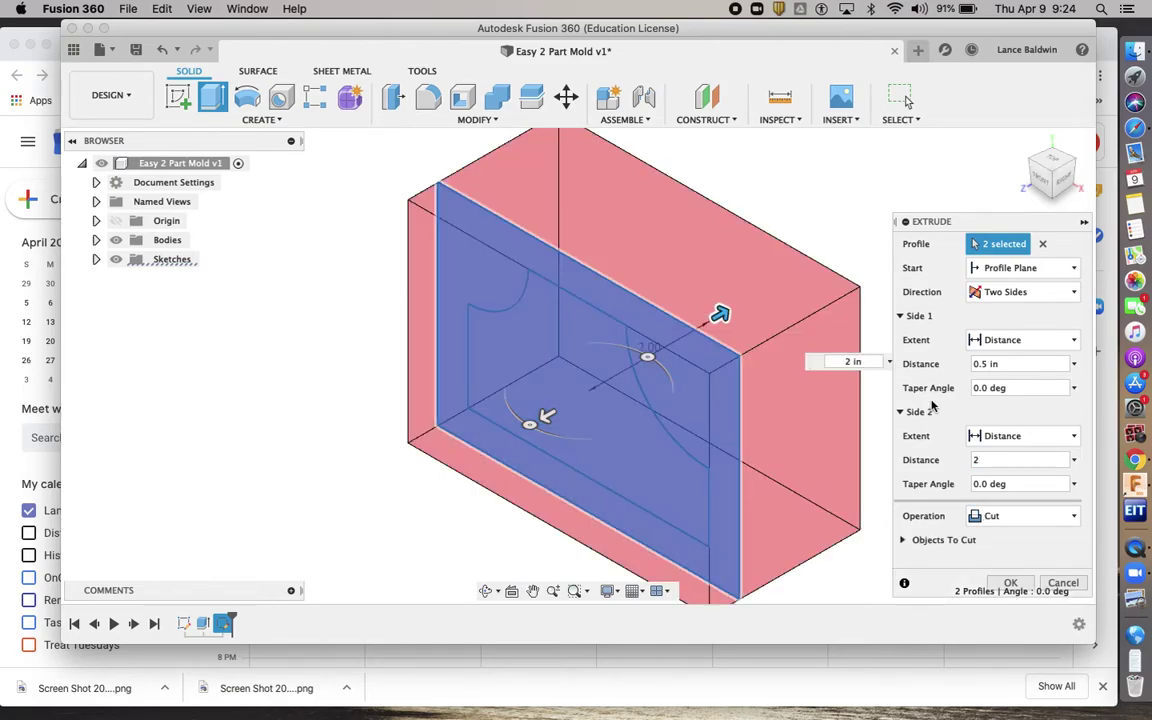
click(1038, 517)
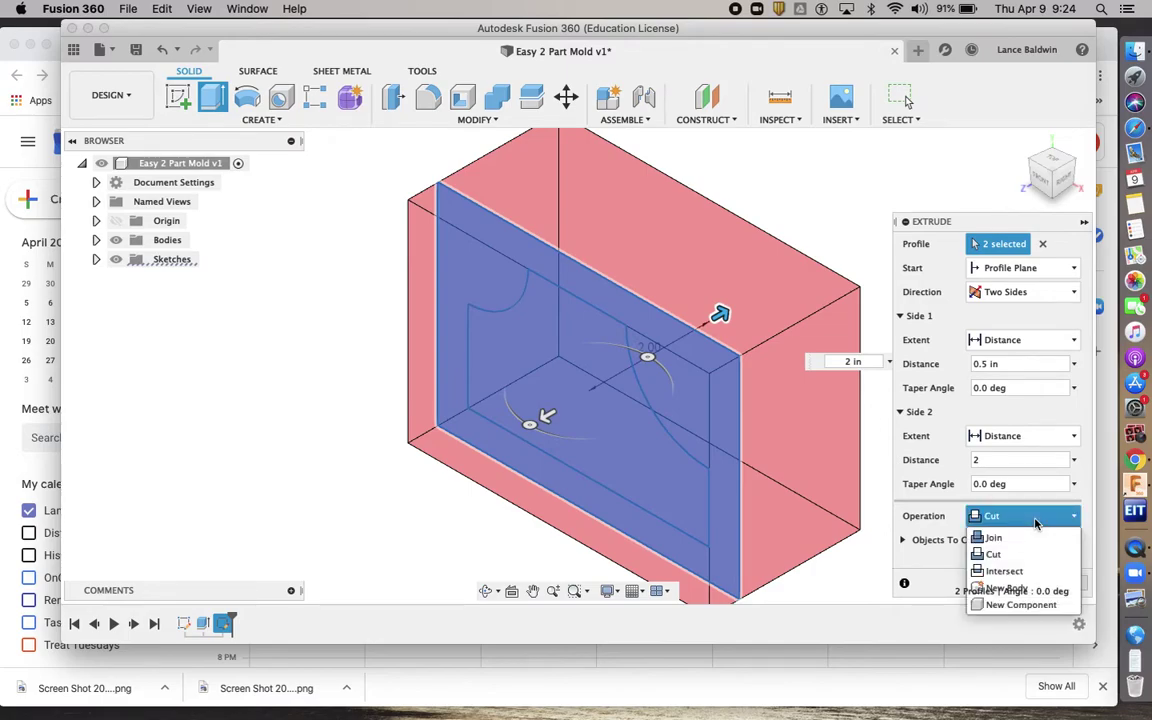
click(1008, 589)
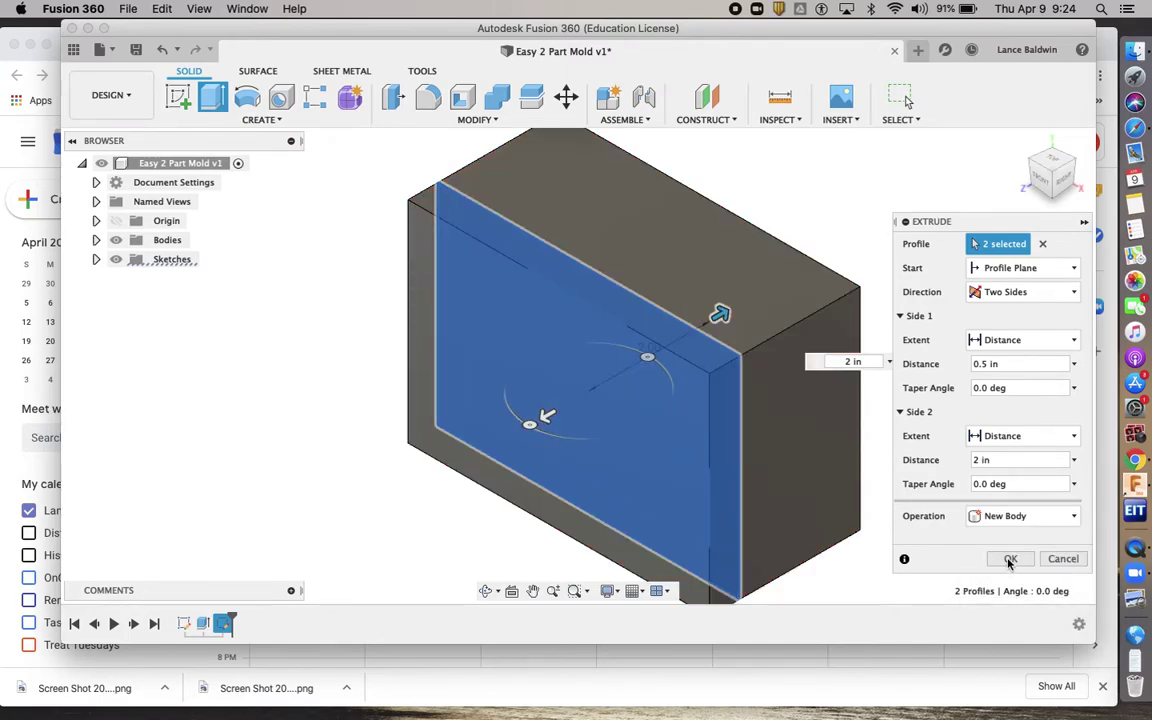
click(1010, 560)
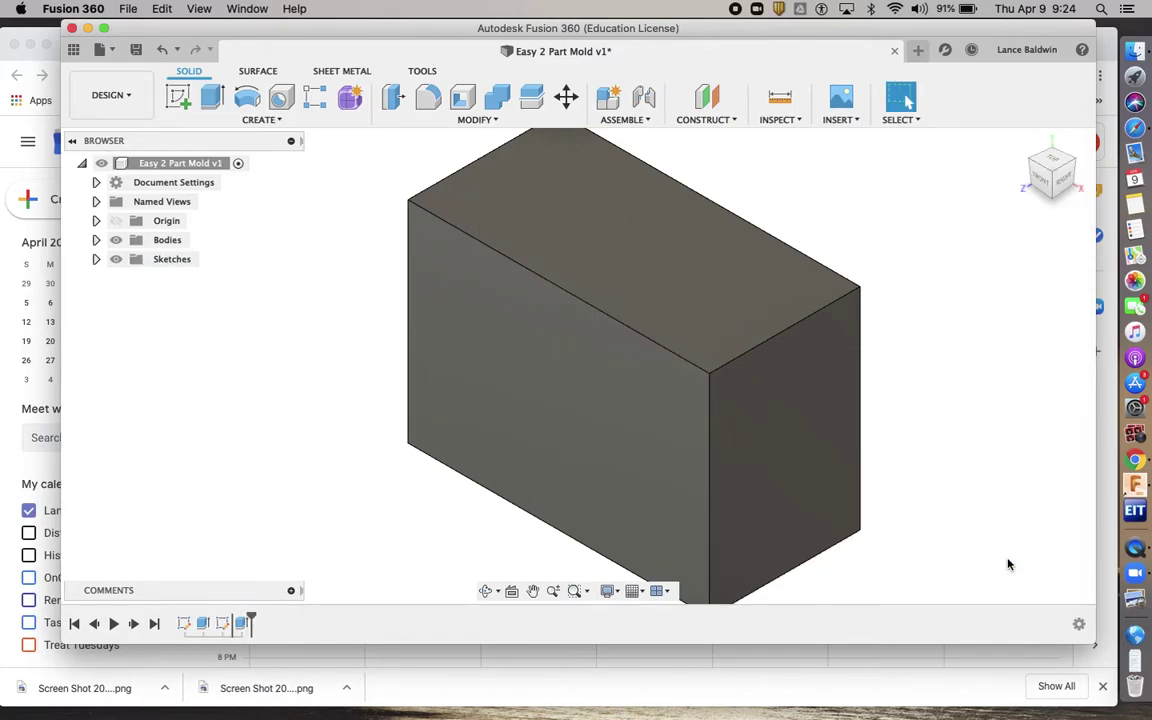
scroll(884, 457, up, 3)
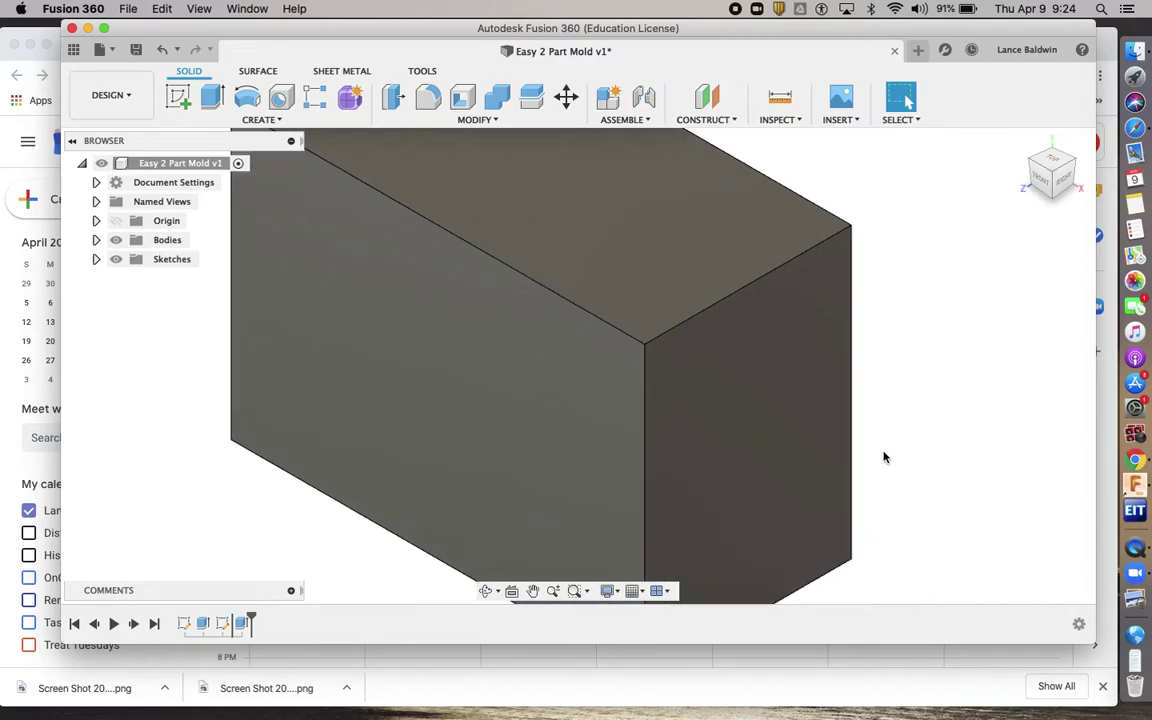
scroll(884, 457, down, 3)
scroll(884, 457, down, 3)
middle_drag(882, 455, 782, 391)
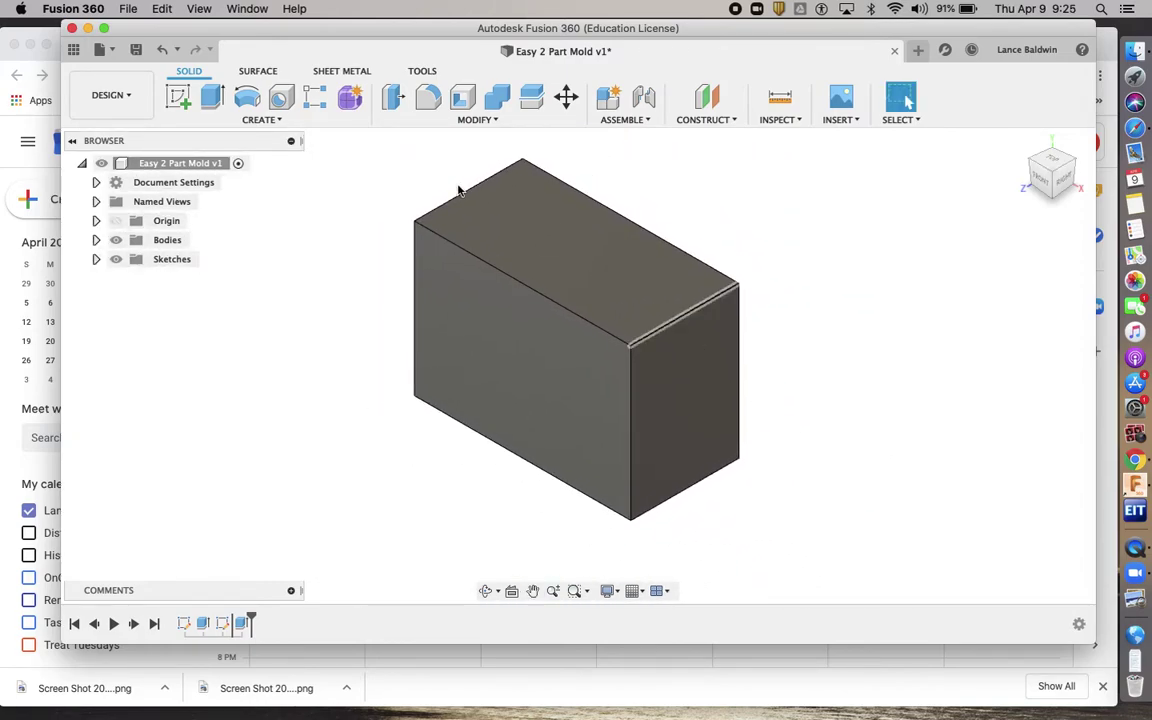
Step: Combine-cut the curved part from the outer block, with the block as target and the part as tool
click(474, 121)
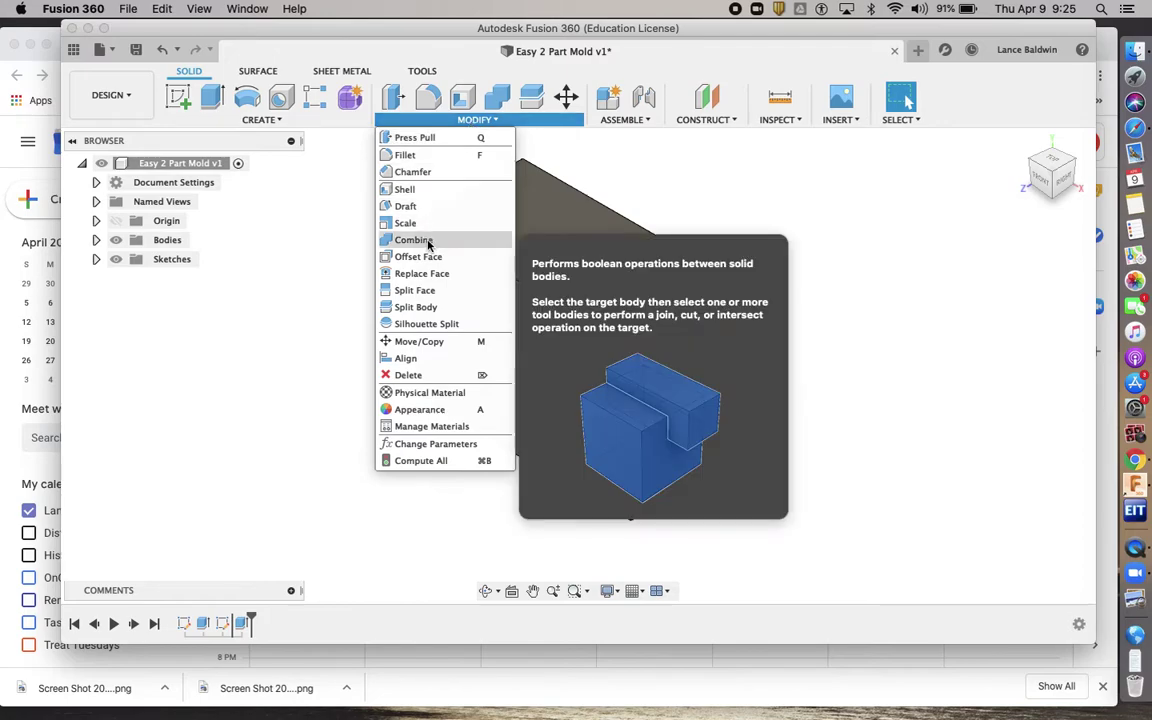
click(412, 240)
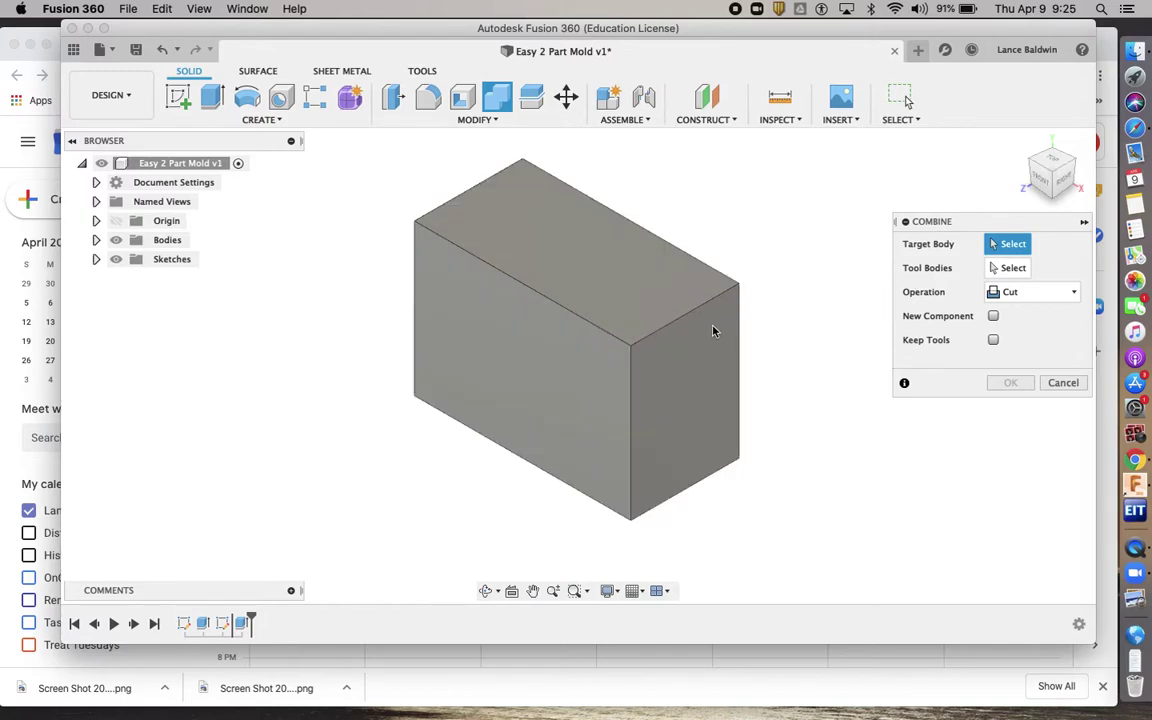
click(714, 330)
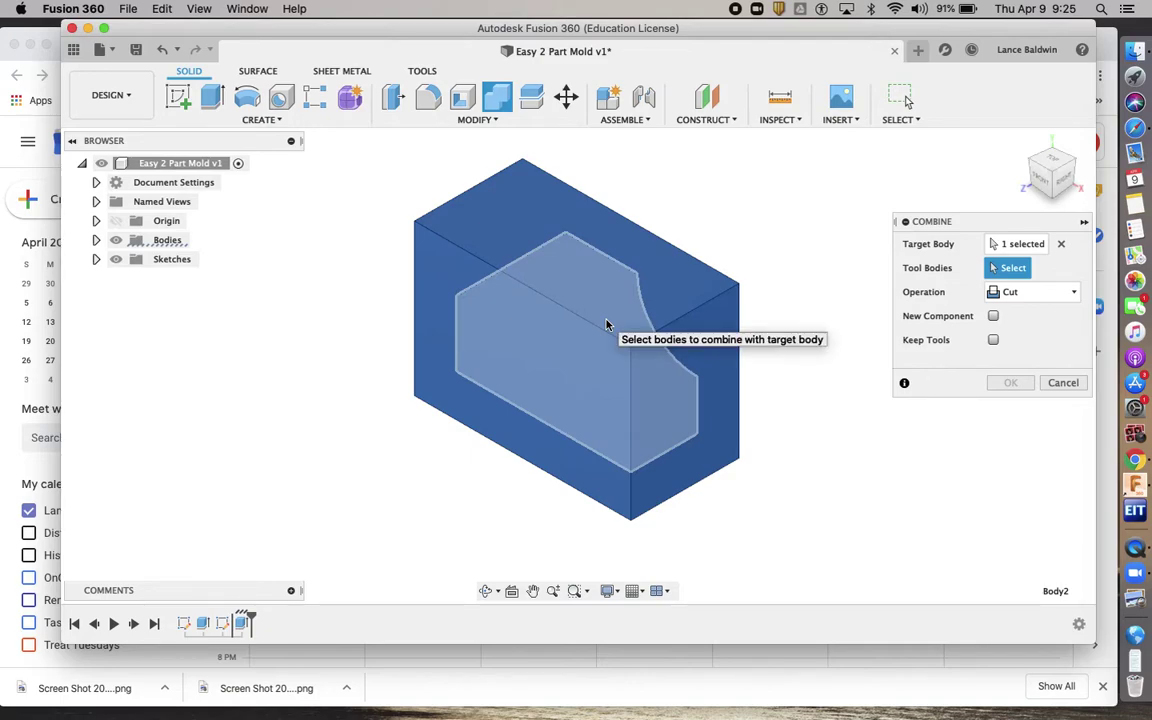
click(606, 324)
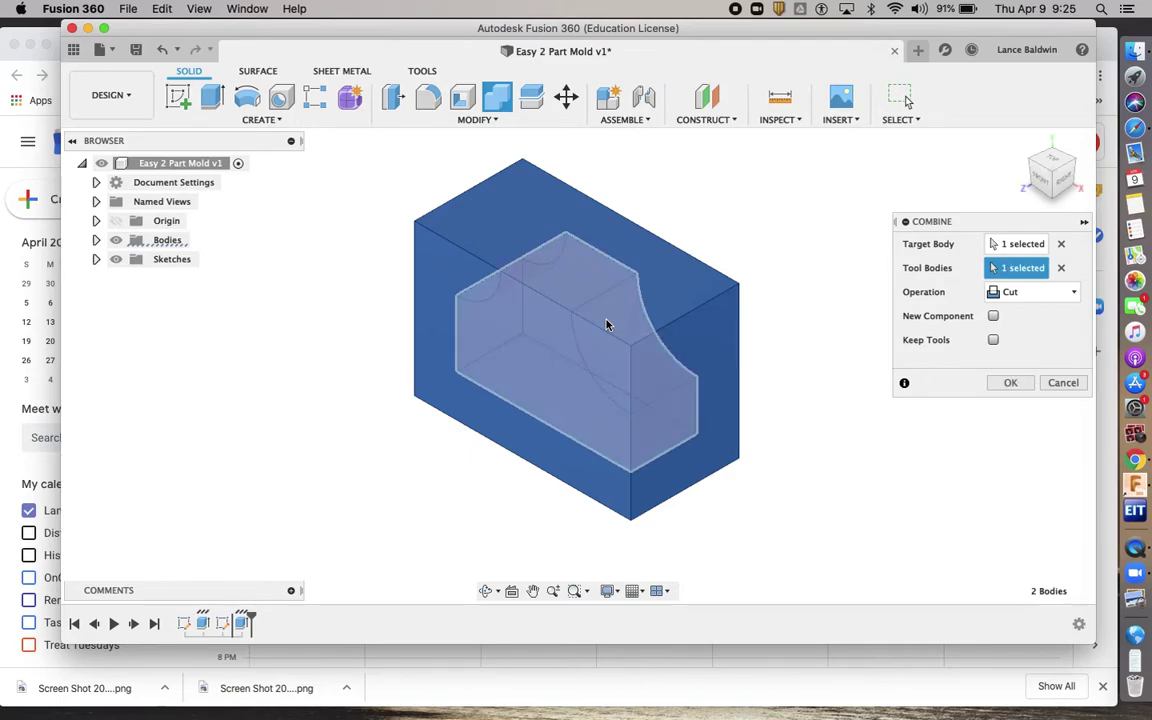
click(1011, 385)
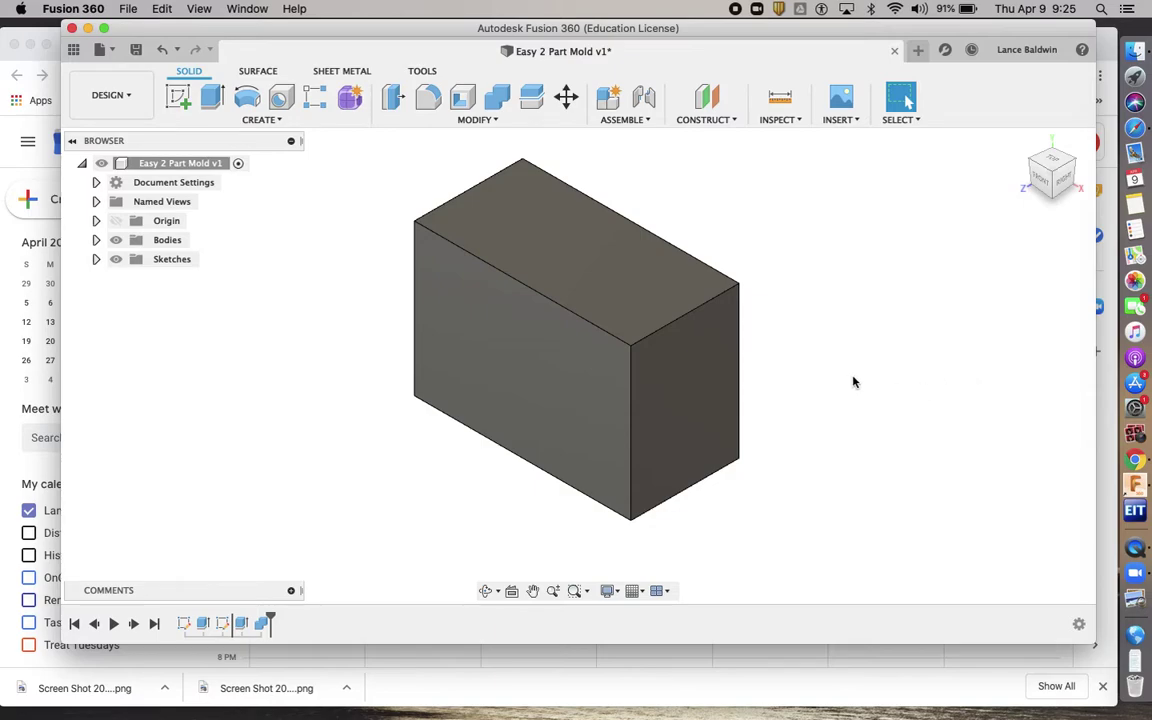
click(780, 119)
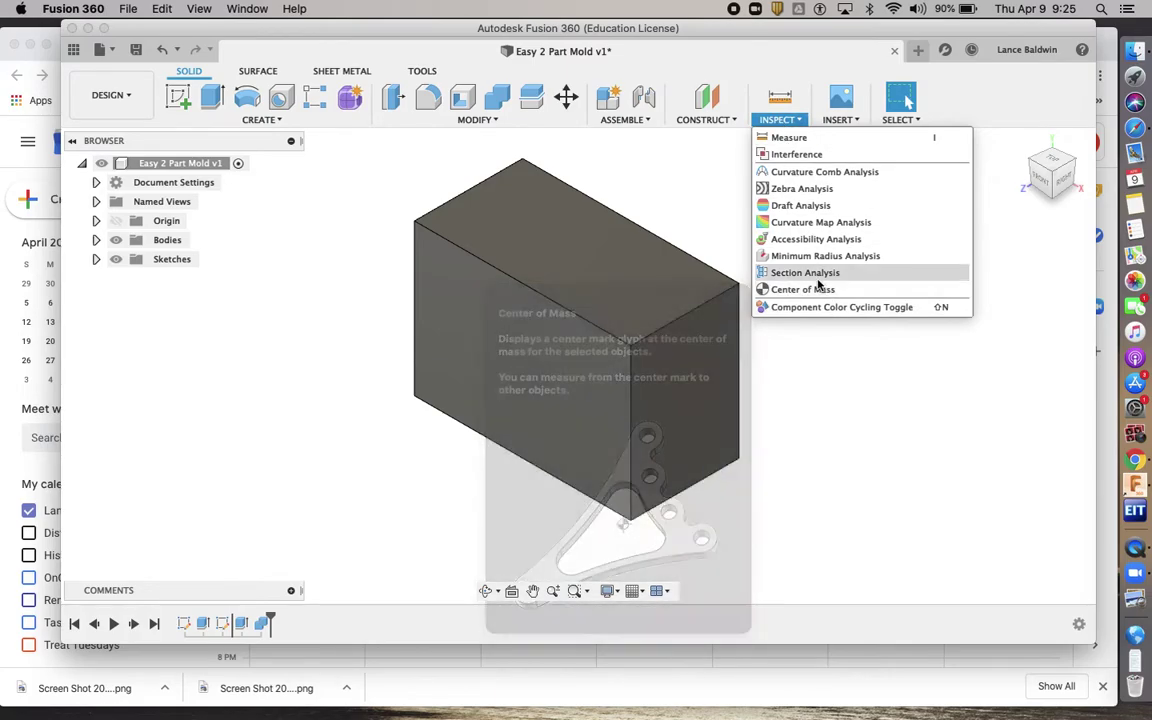
click(812, 275)
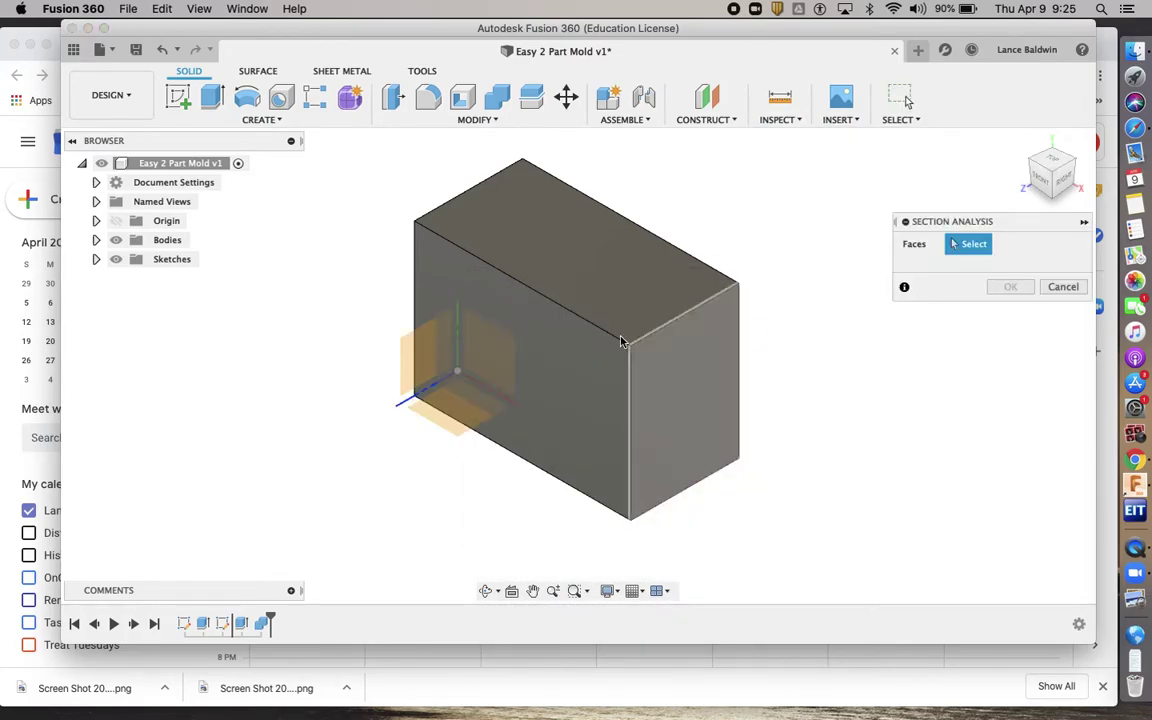
click(492, 369)
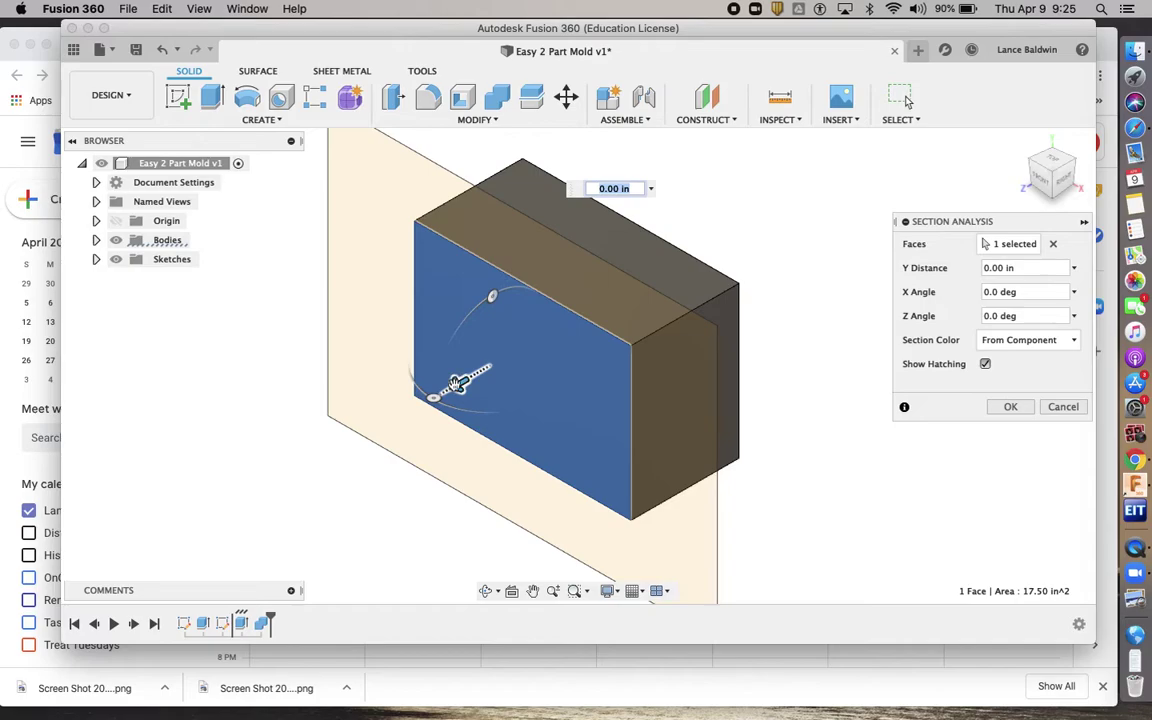
drag(456, 378, 482, 372)
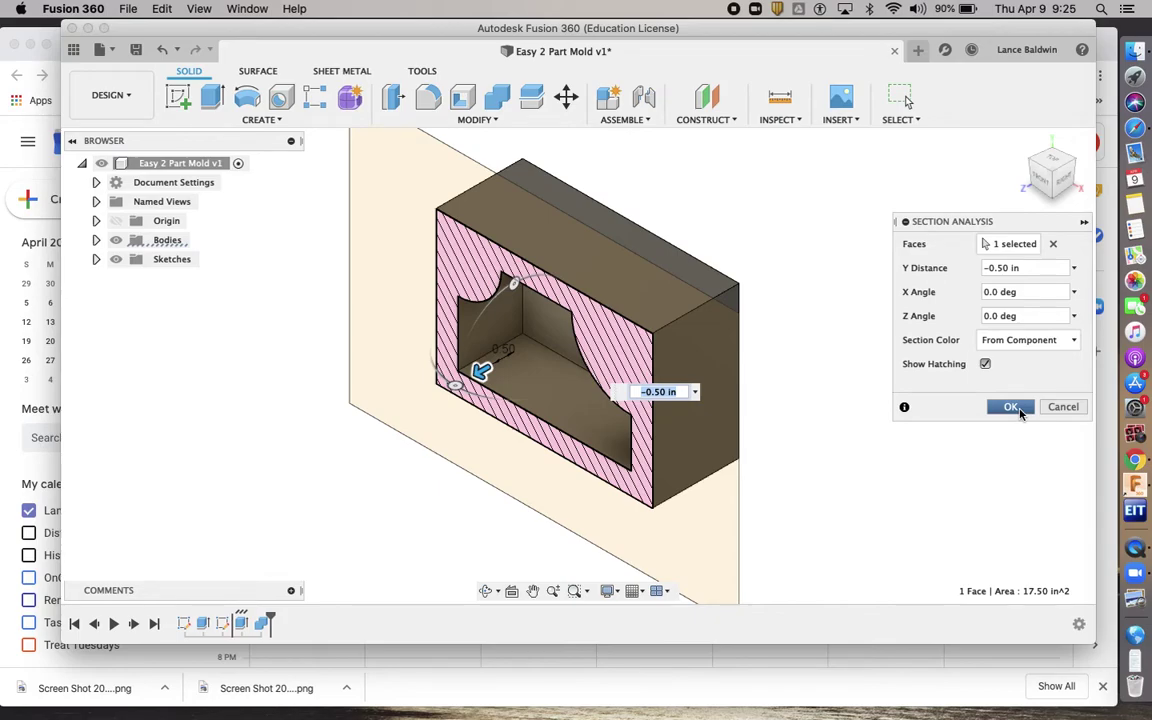
key(Escape)
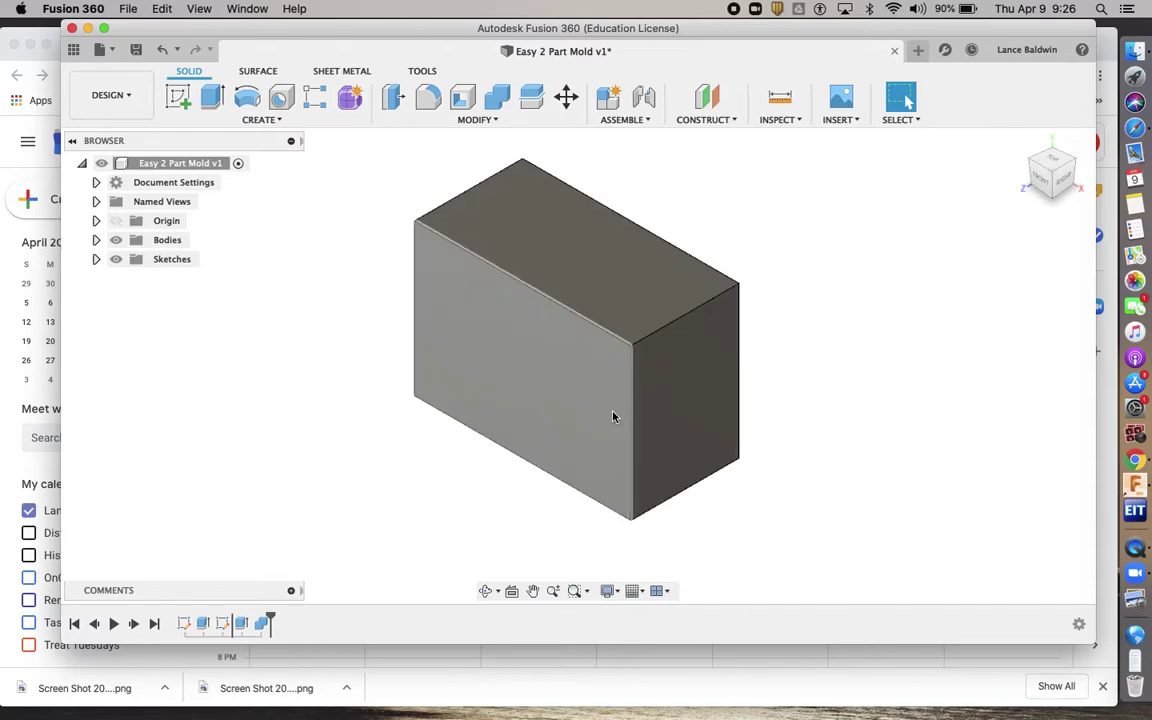
click(710, 120)
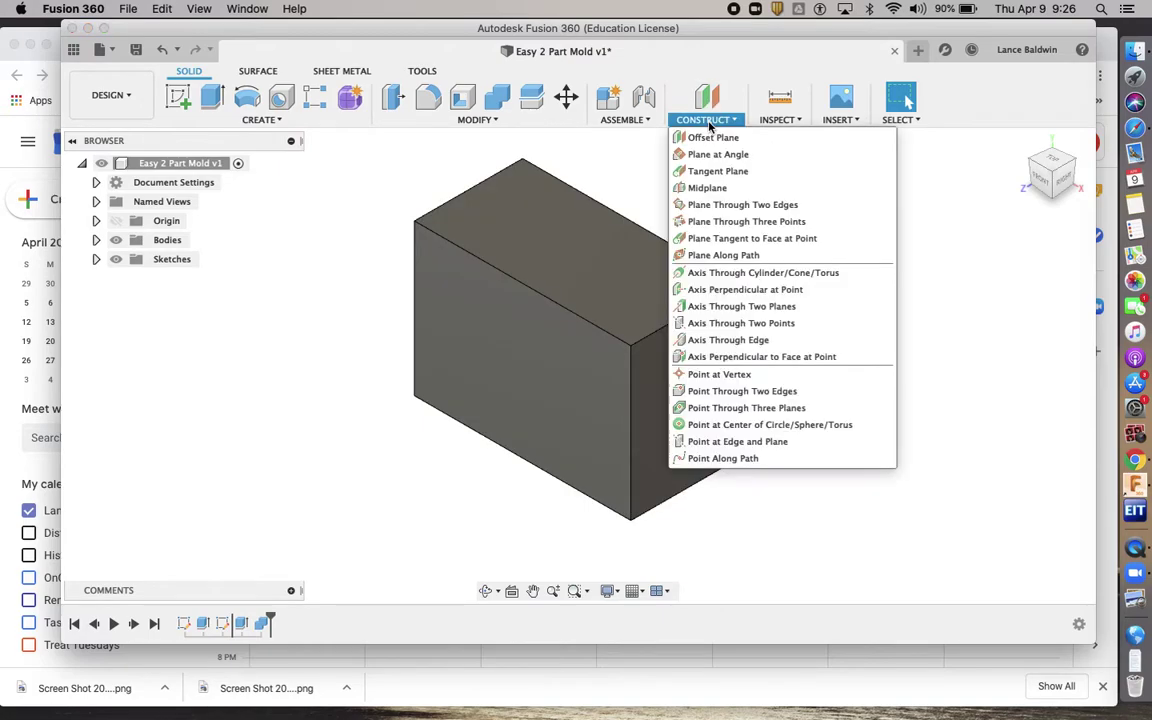
Step: Create a midplane between the block's front and back faces, 2.50 in apart
click(710, 188)
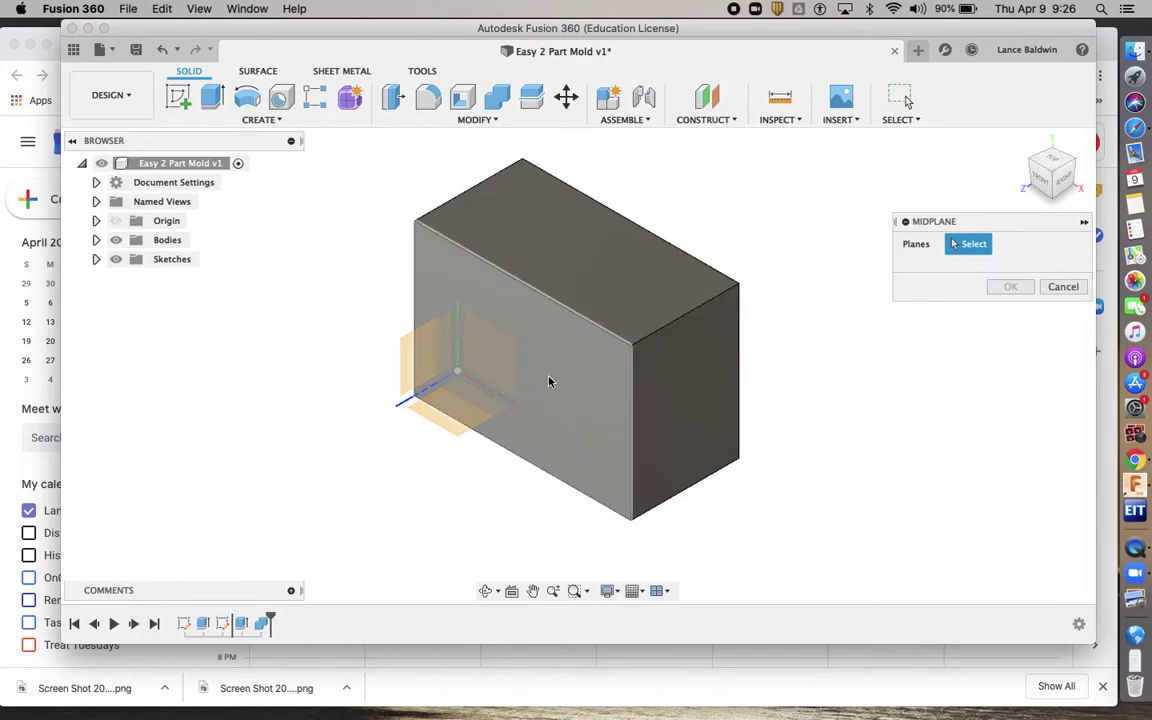
click(545, 388)
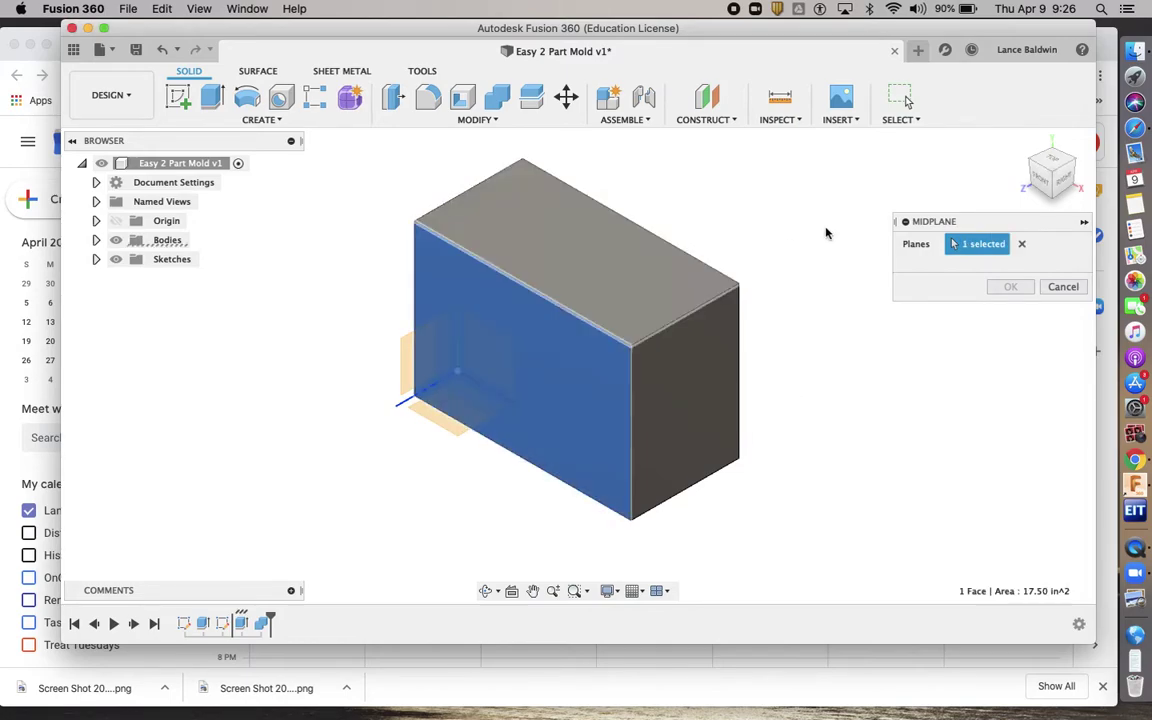
mouse_move(950, 150)
shift+middle_down()
mouse_move(1010, 218)
mouse_move(715, 329)
shift+middle_up()
click(663, 339)
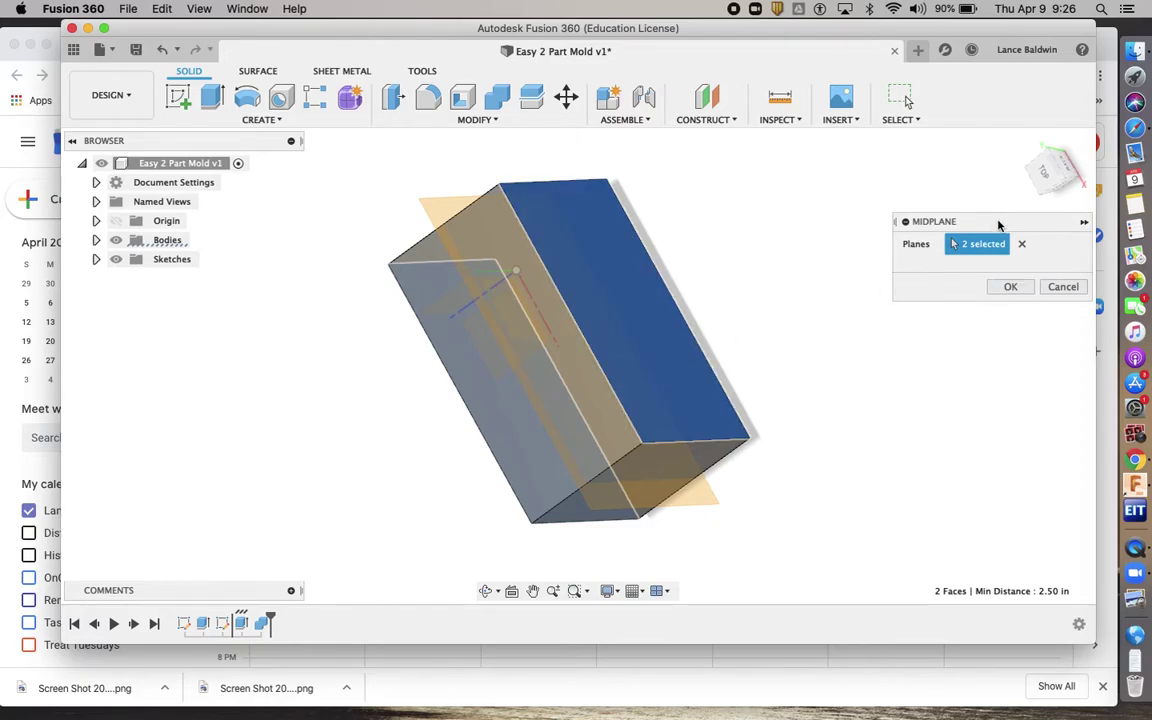
click(1021, 144)
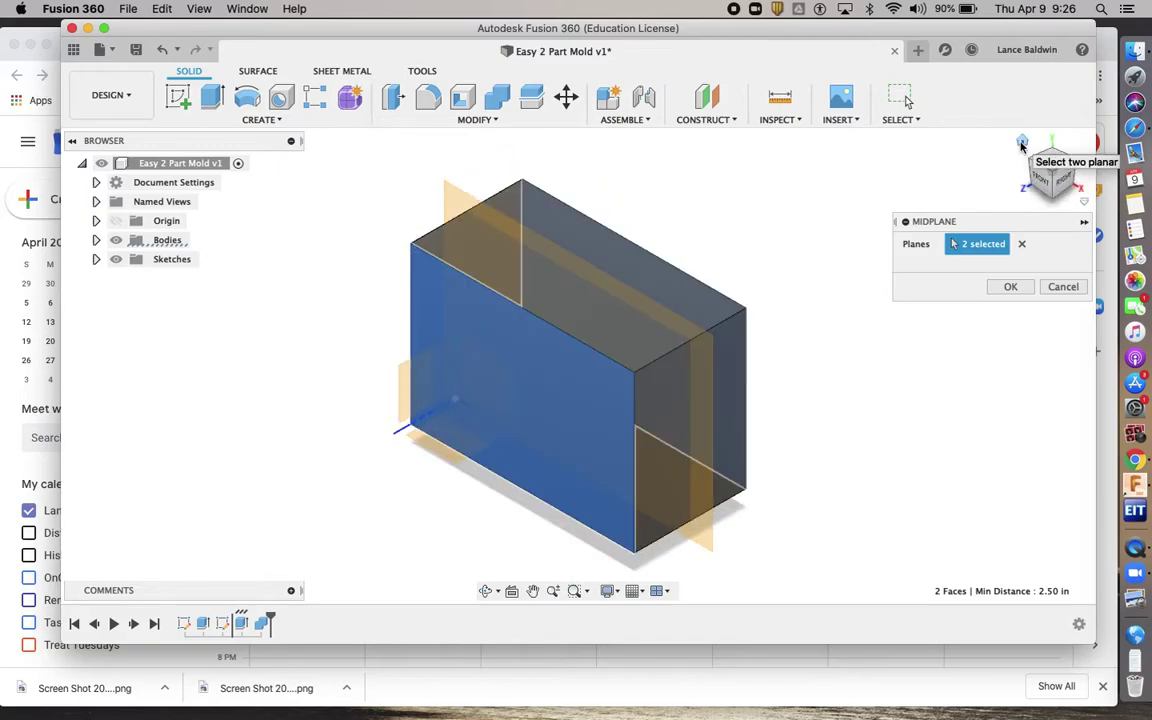
click(1008, 286)
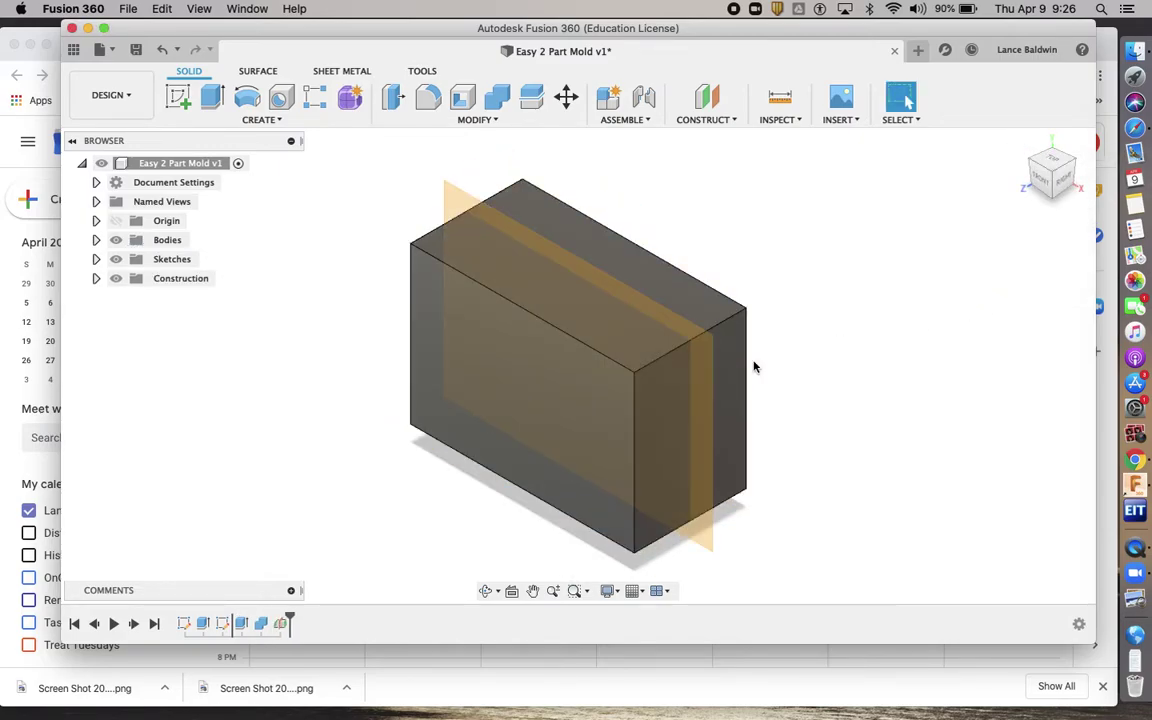
click(476, 119)
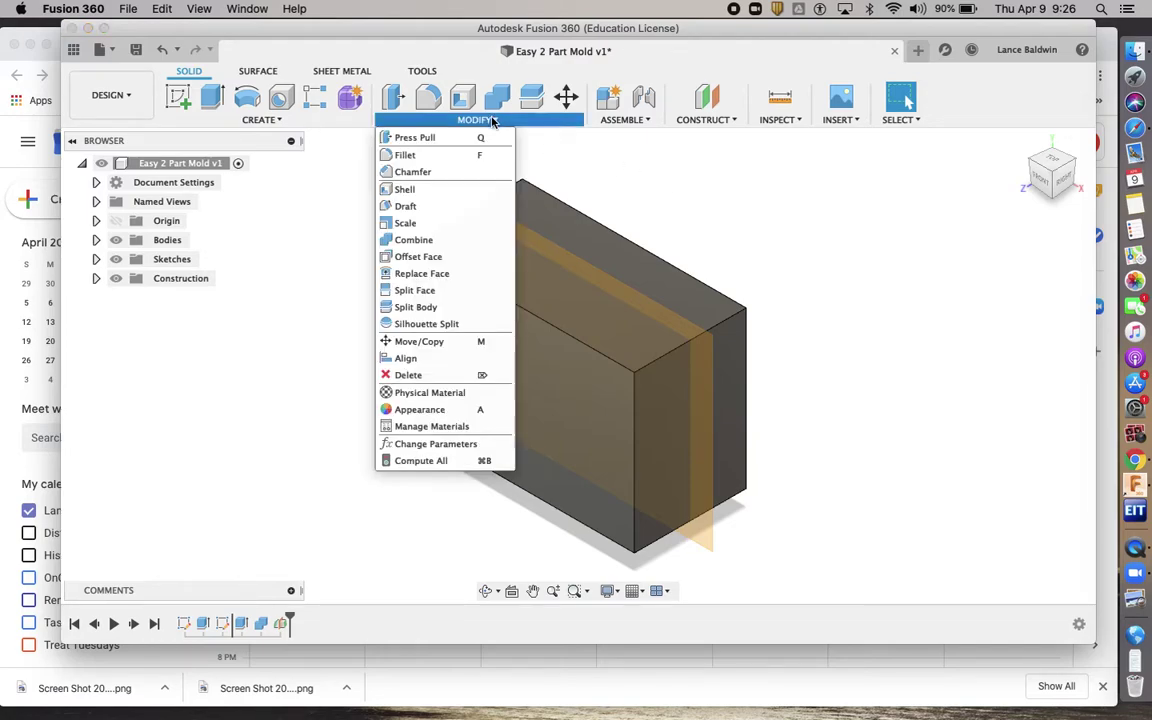
Step: Split the block into two halves along the midplane and hide the construction plane
click(450, 308)
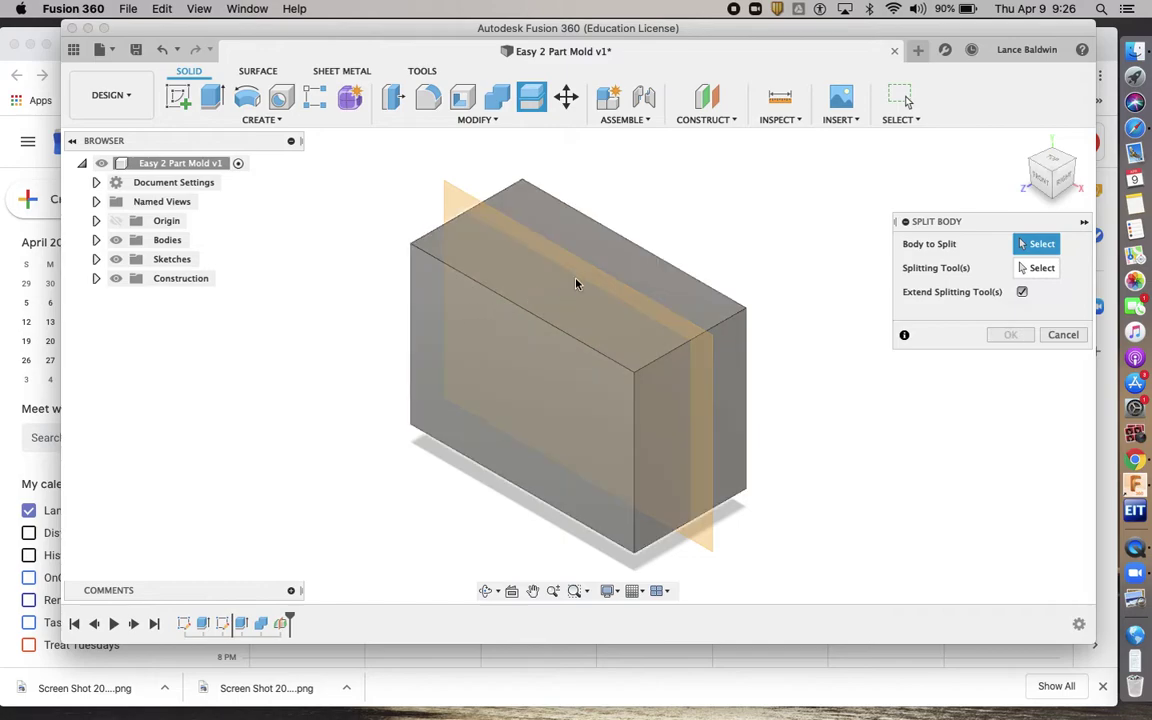
click(566, 365)
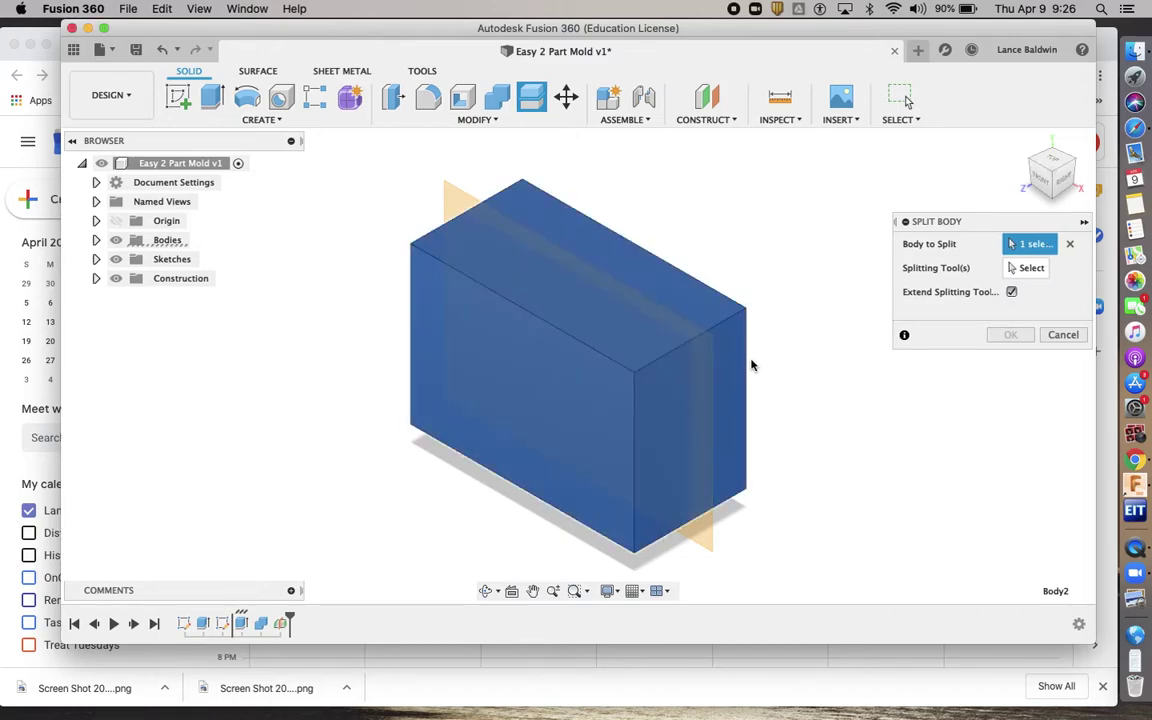
click(1011, 270)
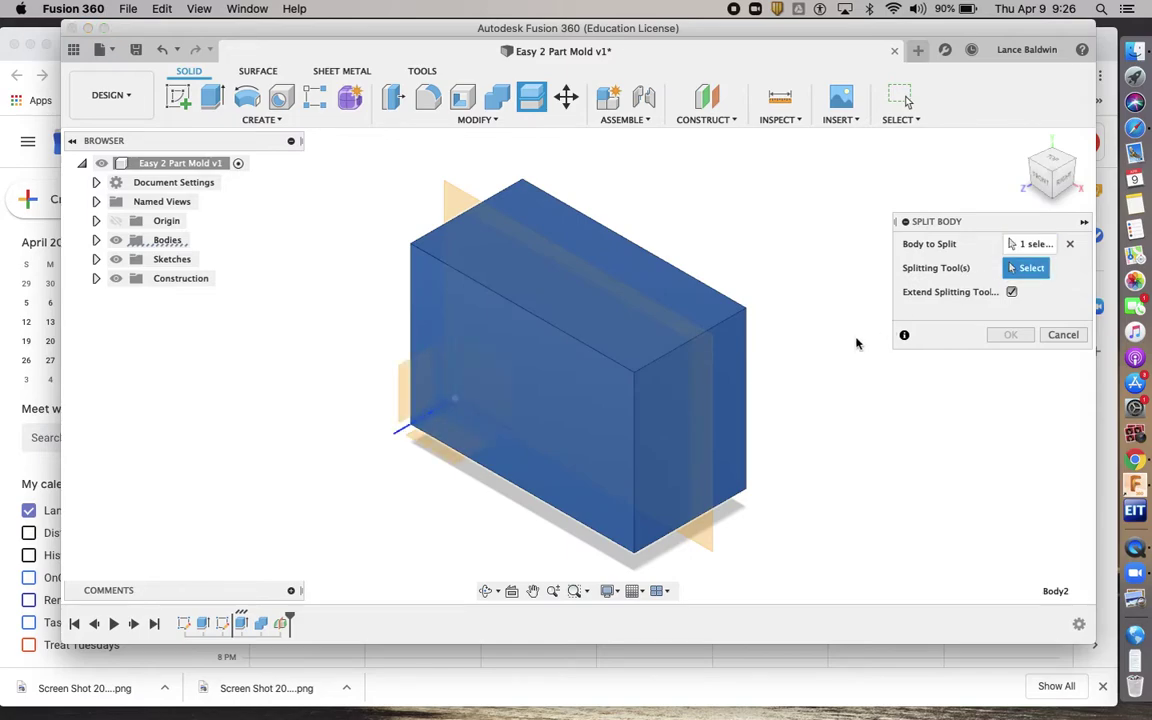
click(705, 407)
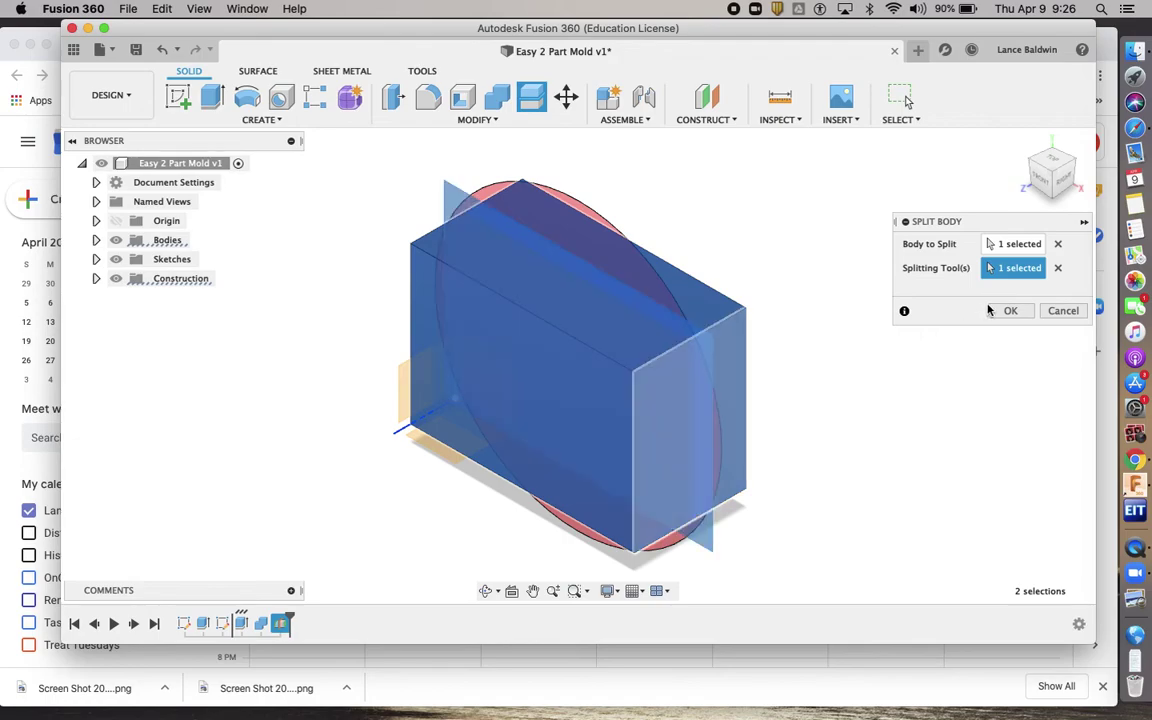
click(1004, 312)
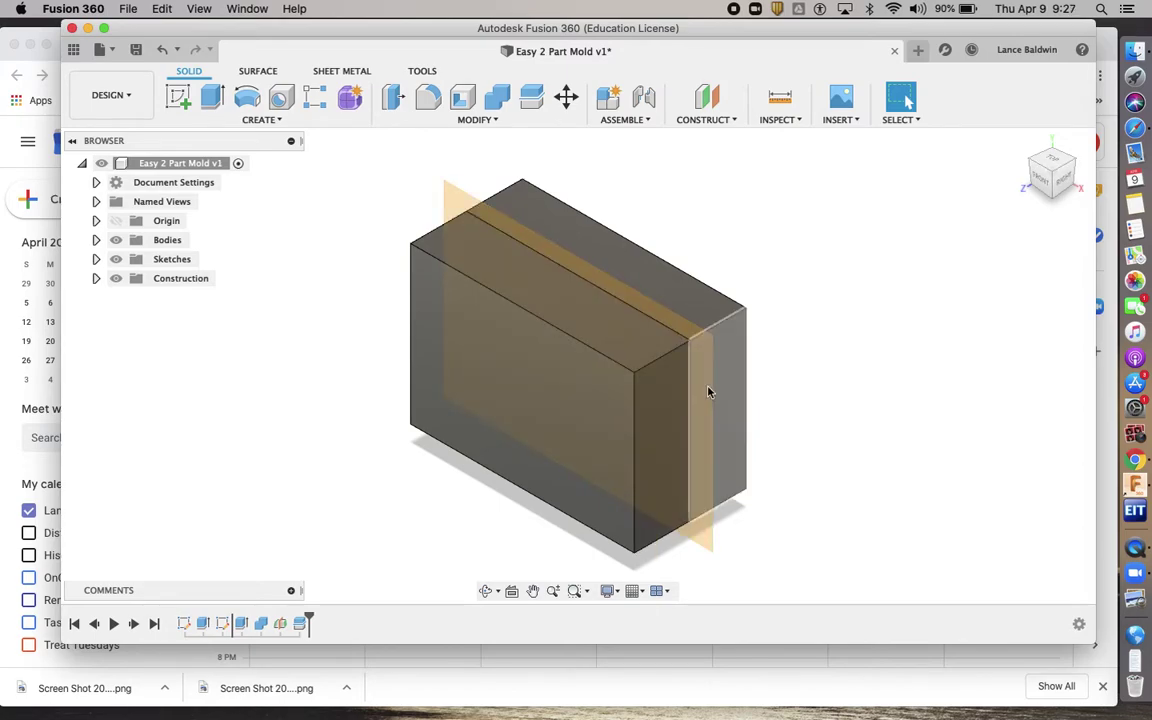
click(116, 278)
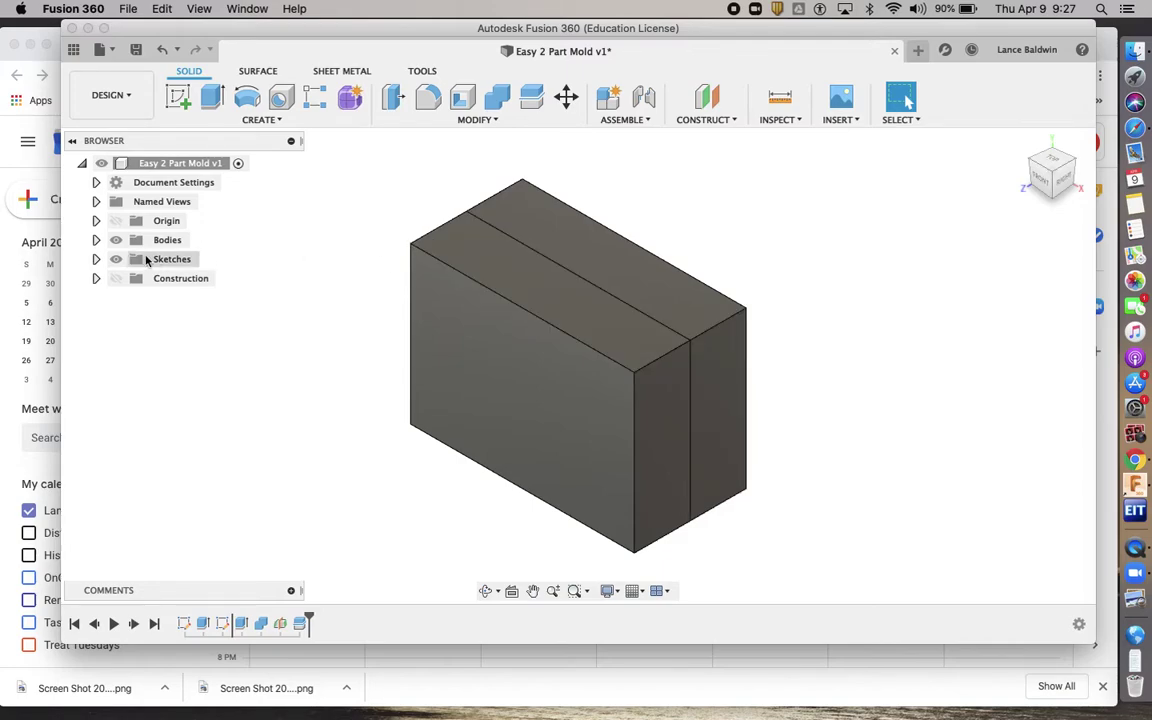
Step: Create components from Body2 and Body3, giving Component1:1 and Component2:1
click(96, 240)
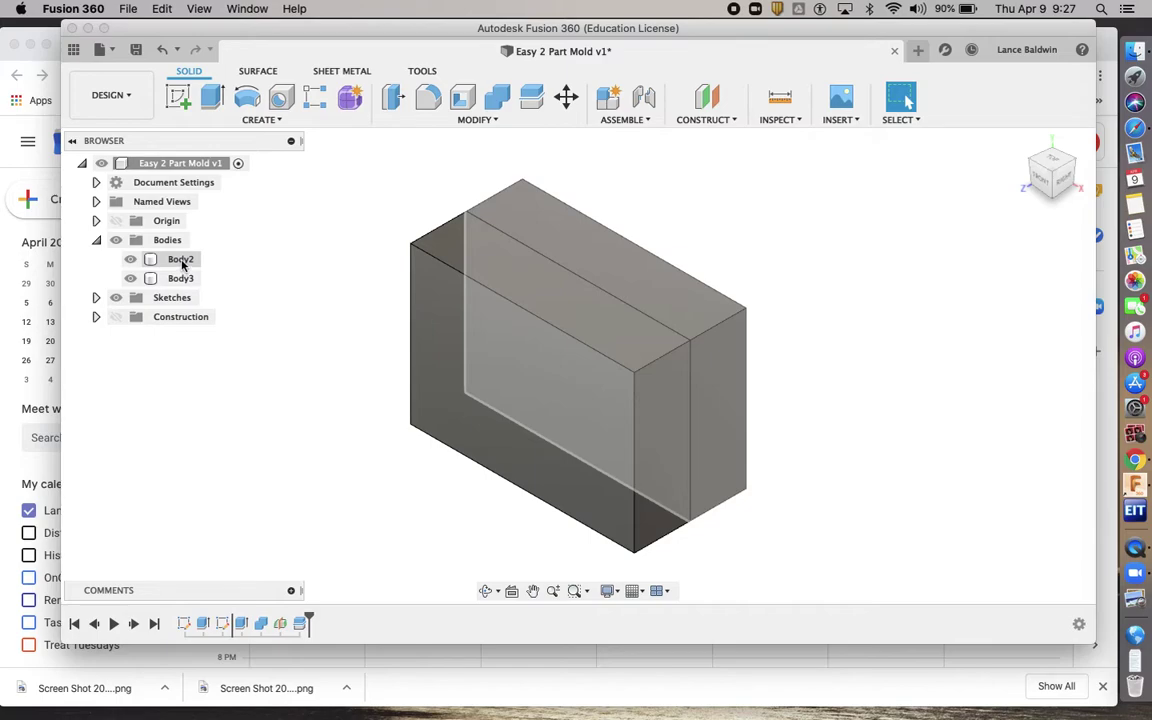
right_click(182, 263)
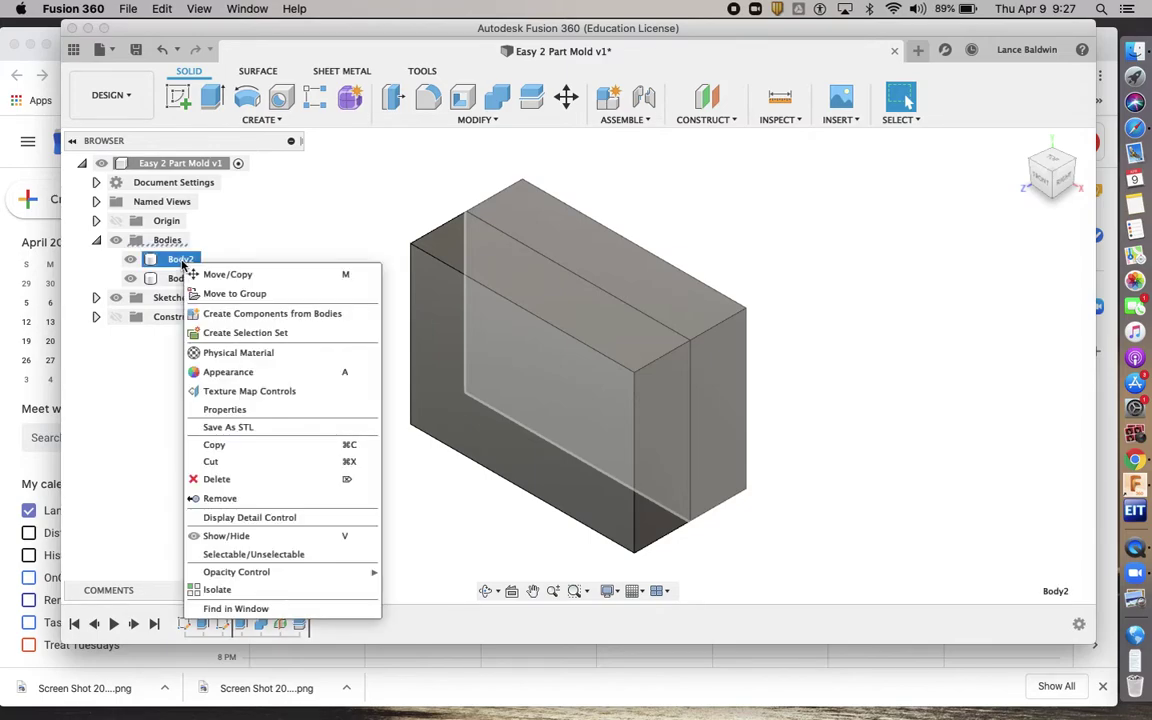
click(227, 315)
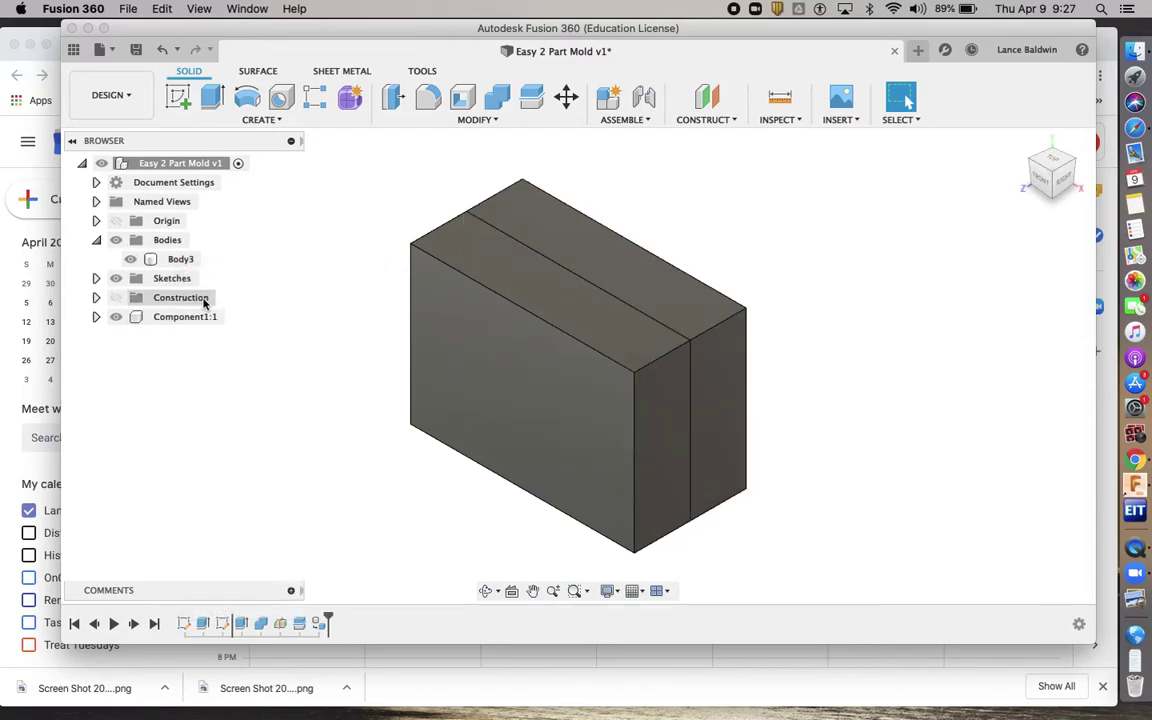
right_click(184, 262)
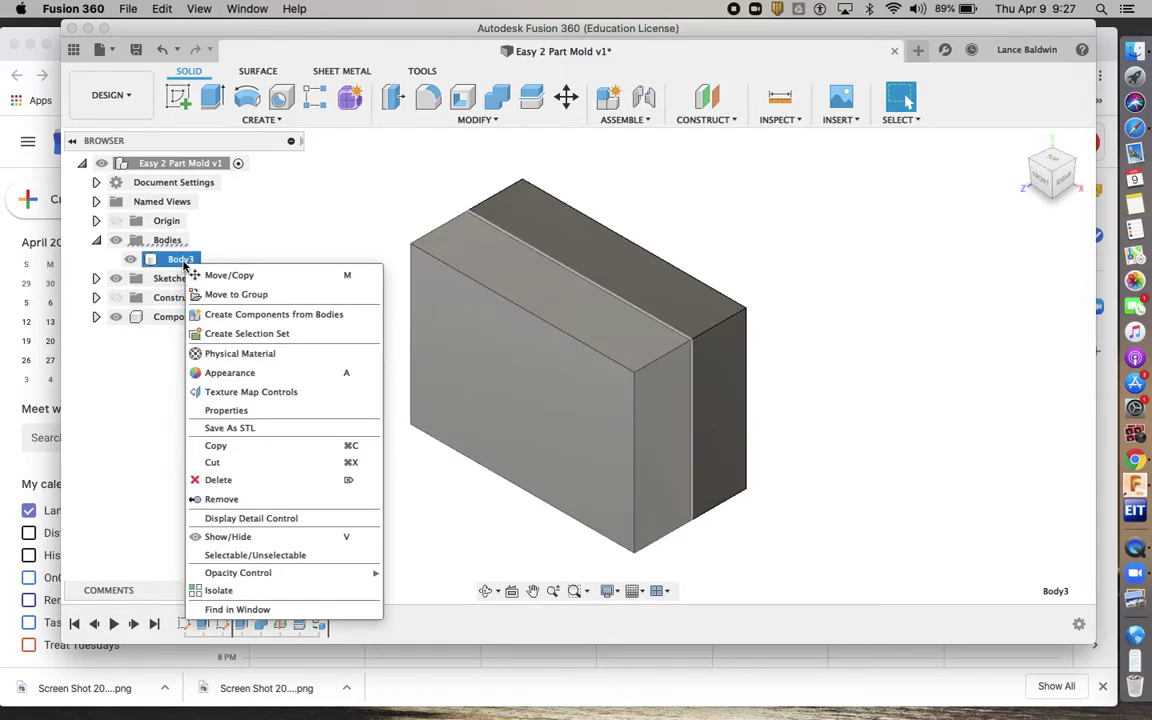
click(231, 314)
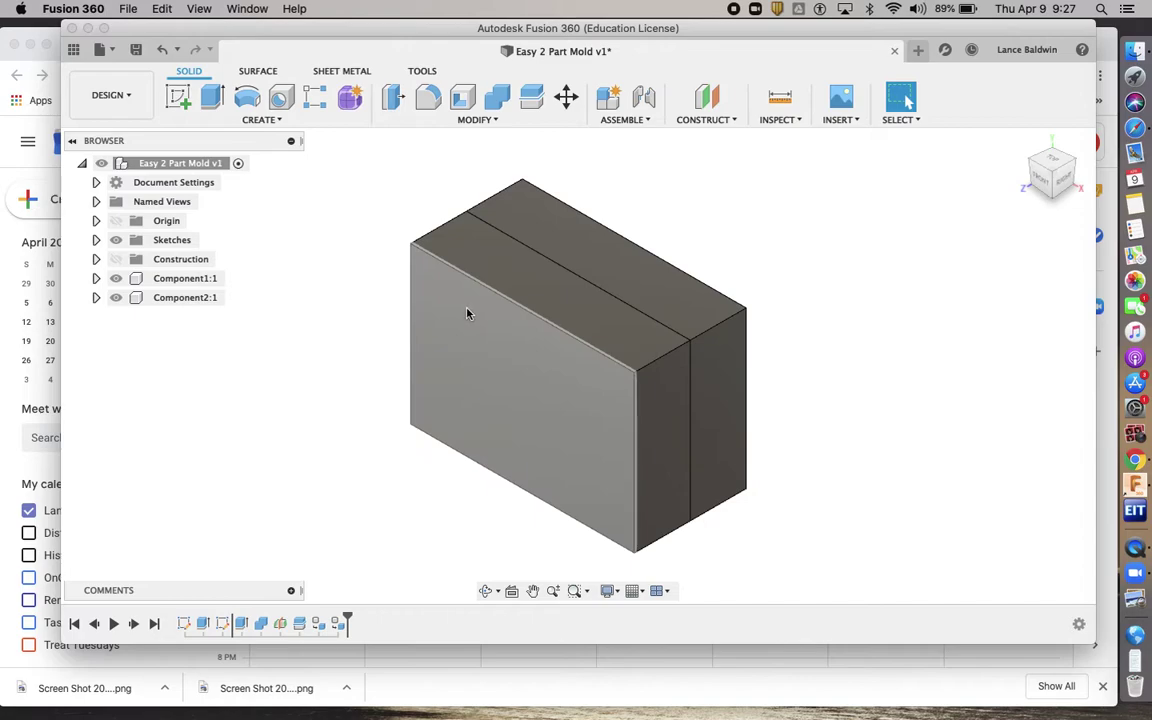
Step: Set Component2:1 to 20% opacity
right_click(206, 300)
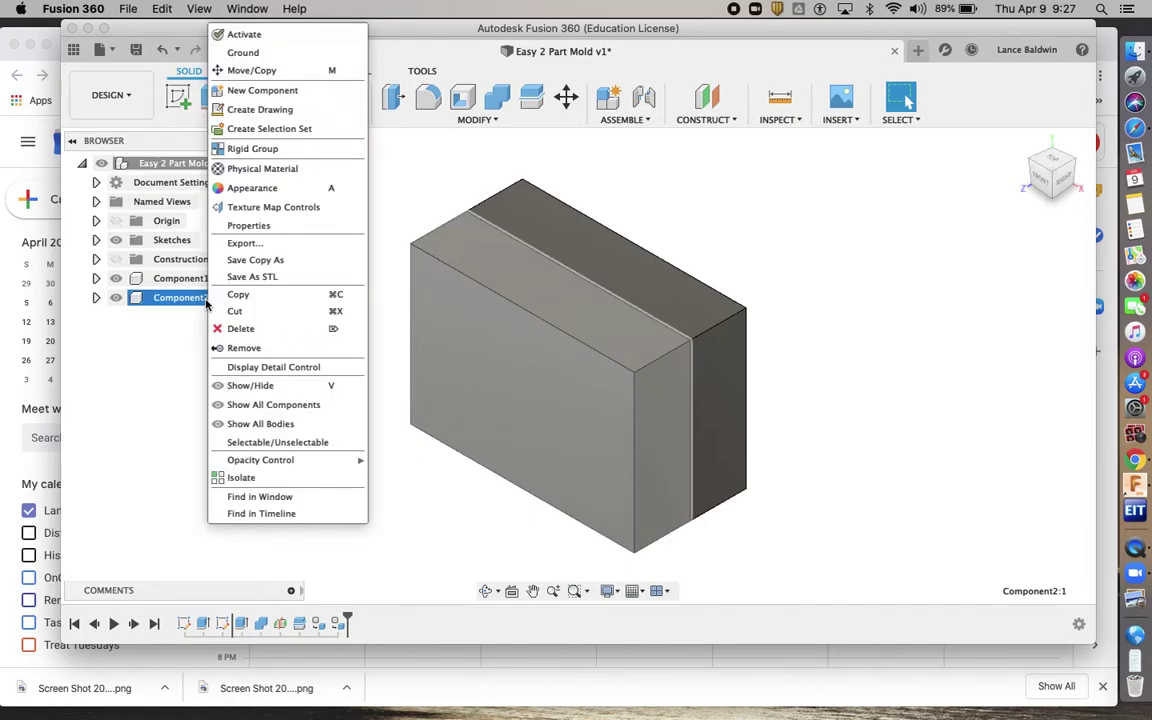
mouse_move(290, 460)
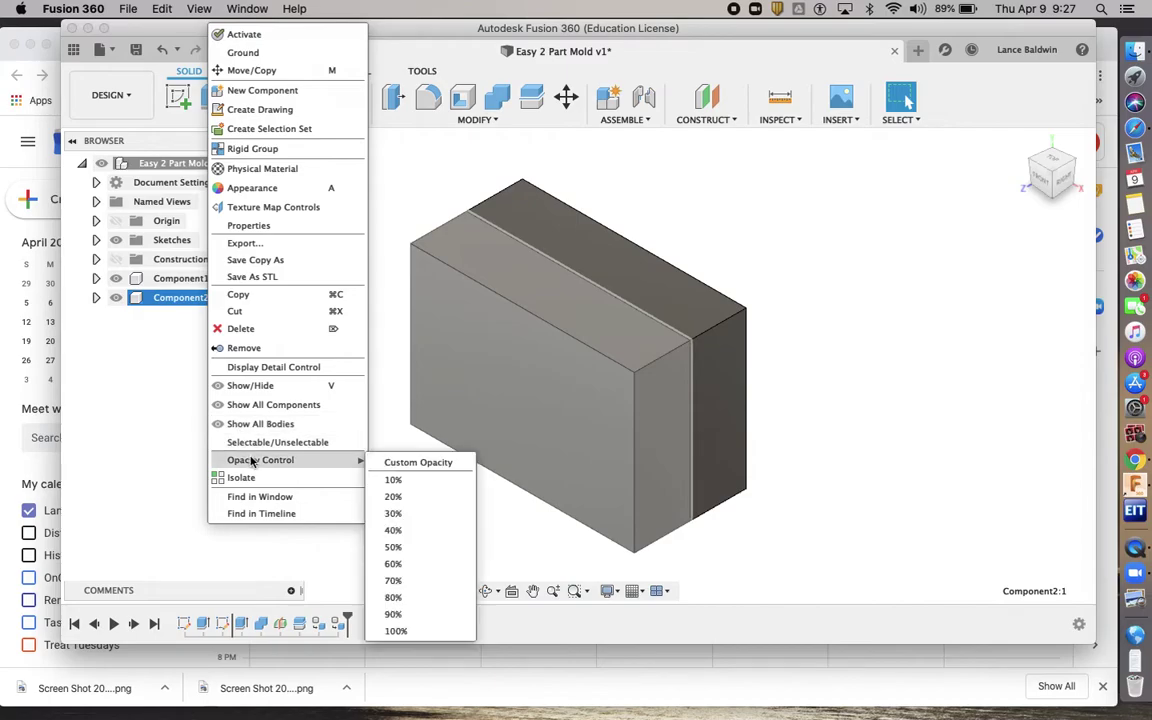
click(395, 496)
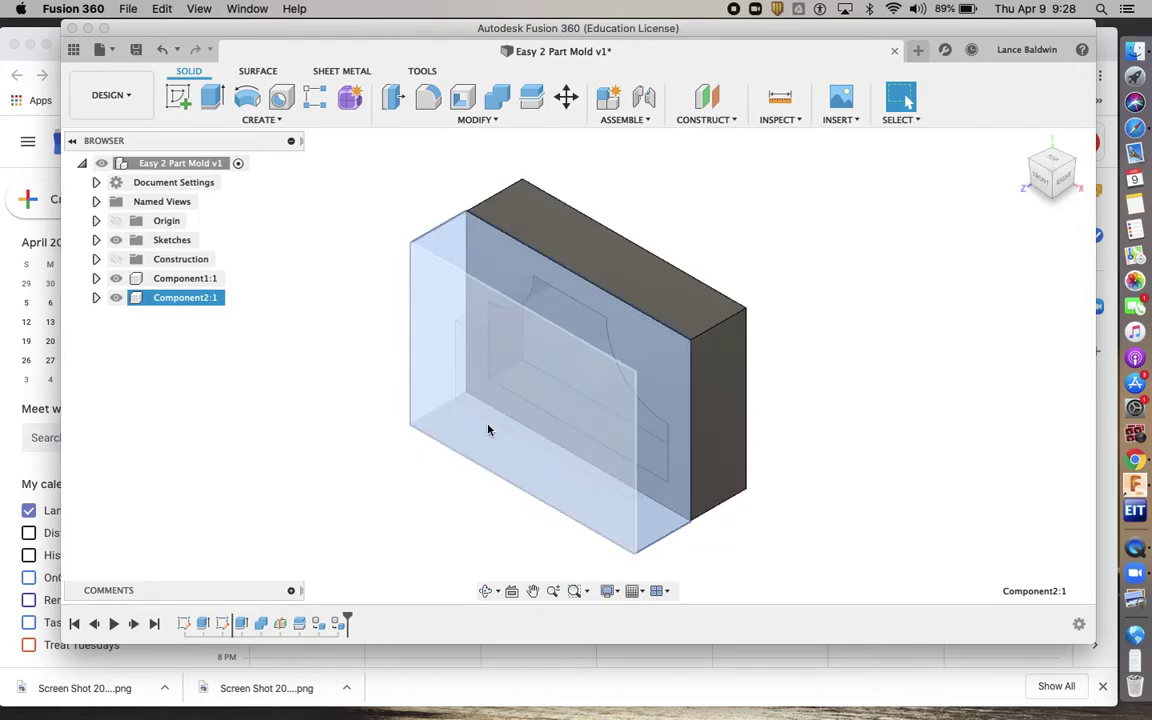
Step: Rename the components to 'mold bottom' and 'mold top'
click(190, 279)
double_click(189, 279)
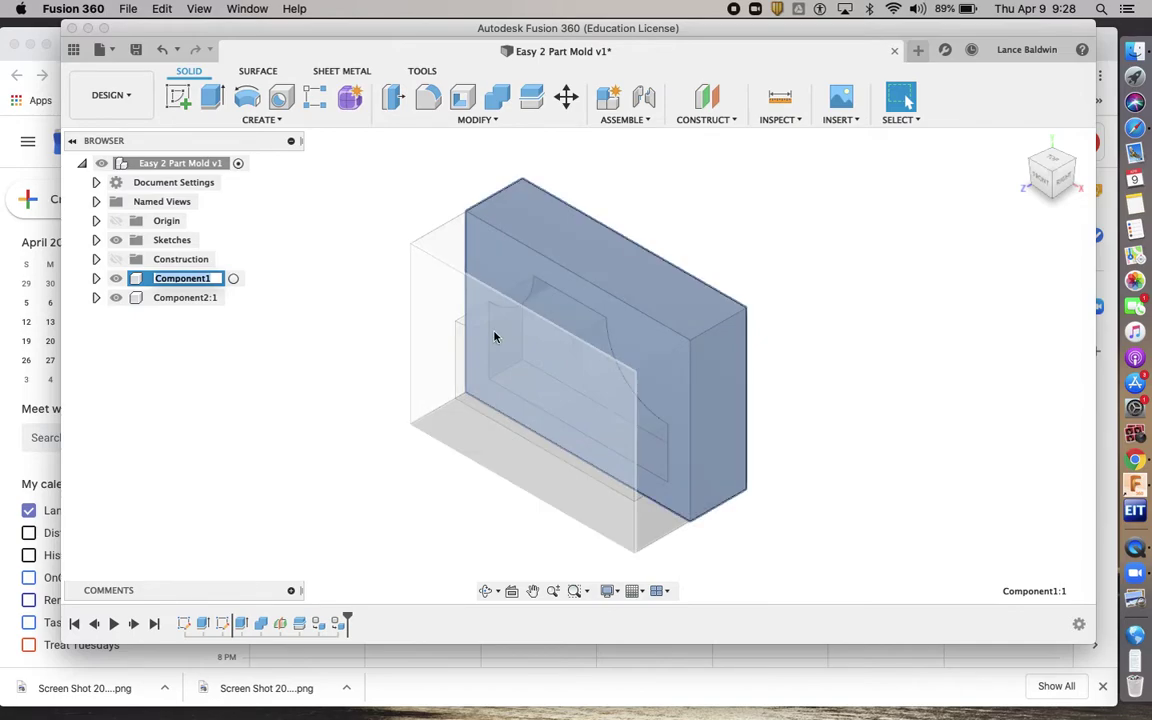
text(mold bottom)
click(199, 298)
double_click(199, 298)
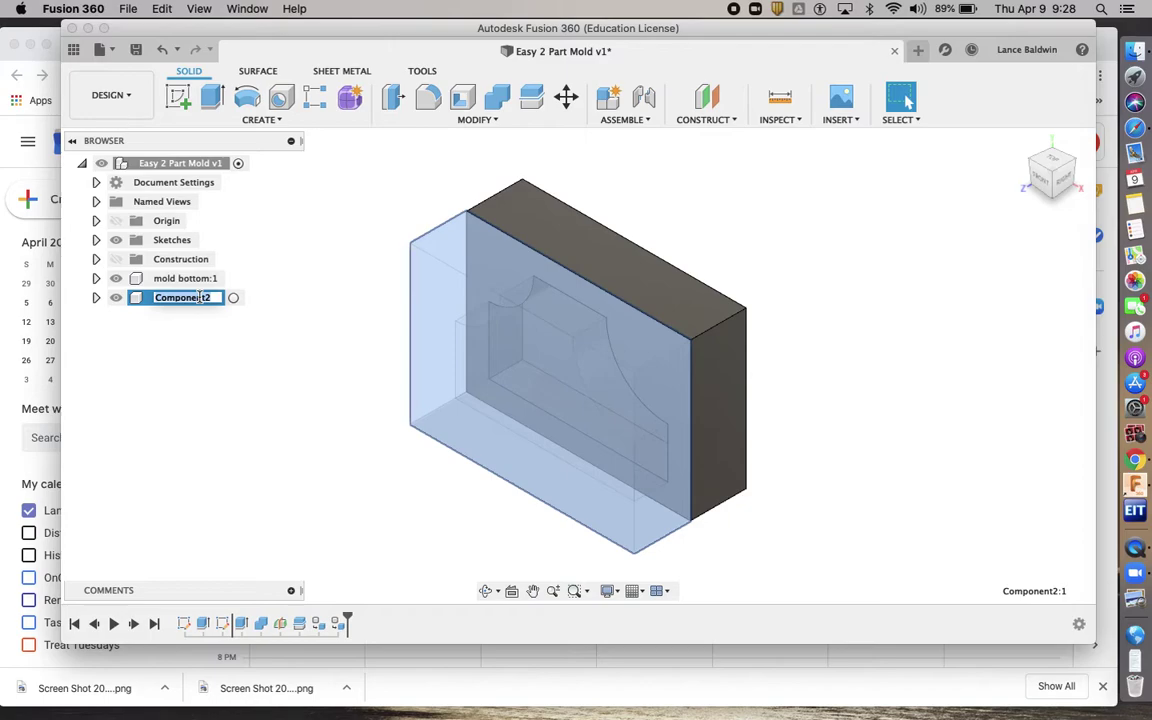
text(mold top)
click(193, 348)
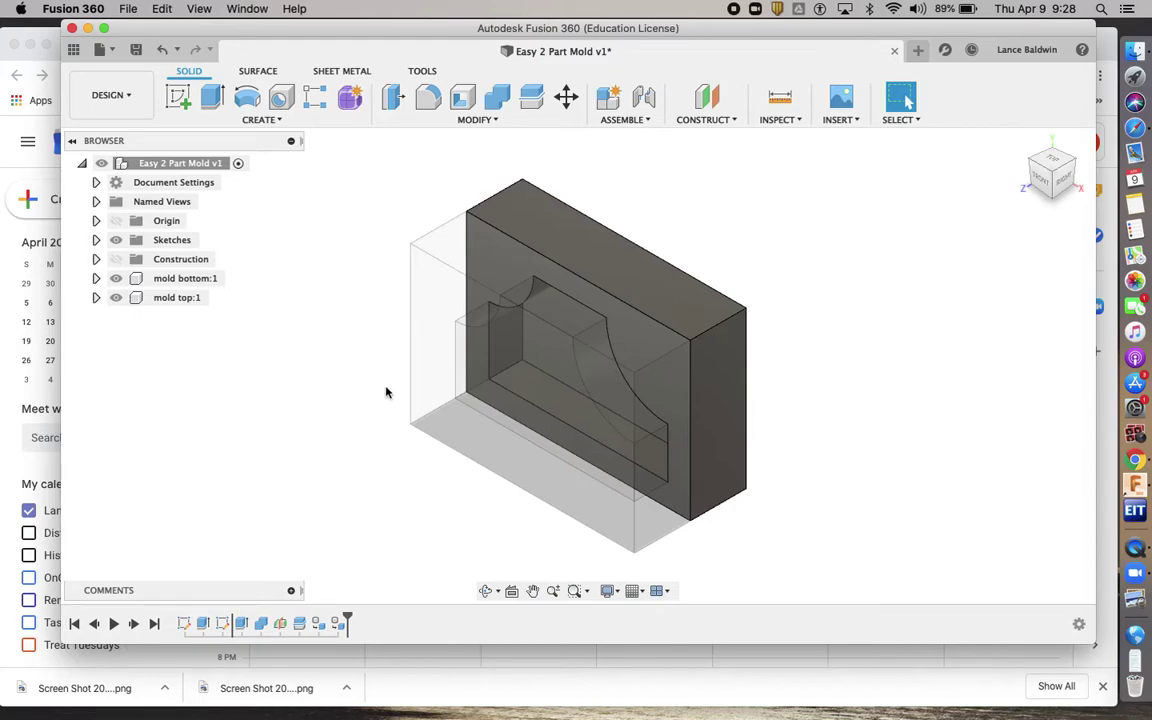
Step: Use the ViewCube to view the mold straight-on from the front, then the left
drag(711, 447, 501, 465)
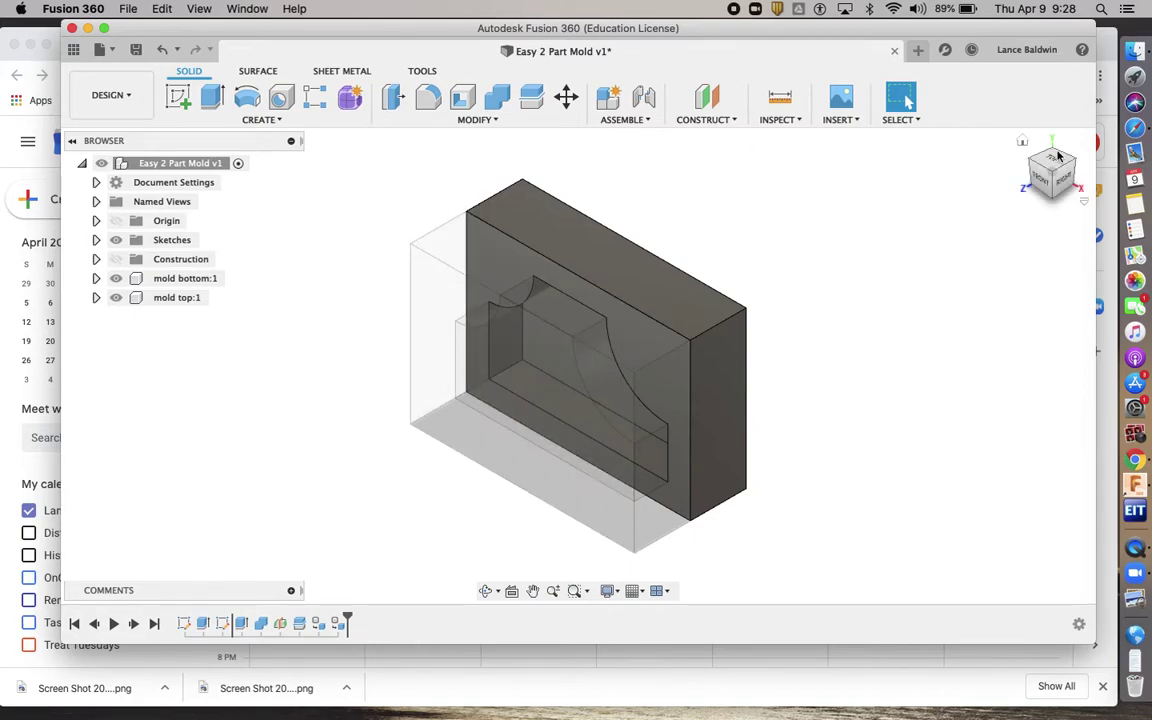
click(1032, 180)
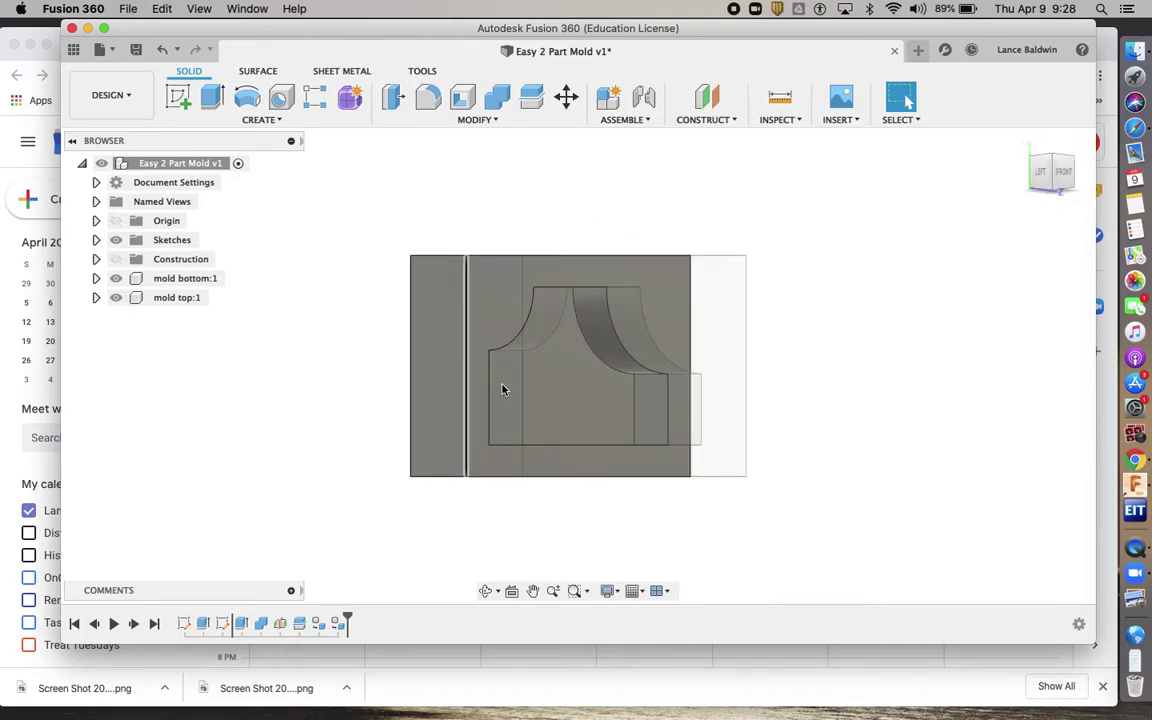
click(1041, 178)
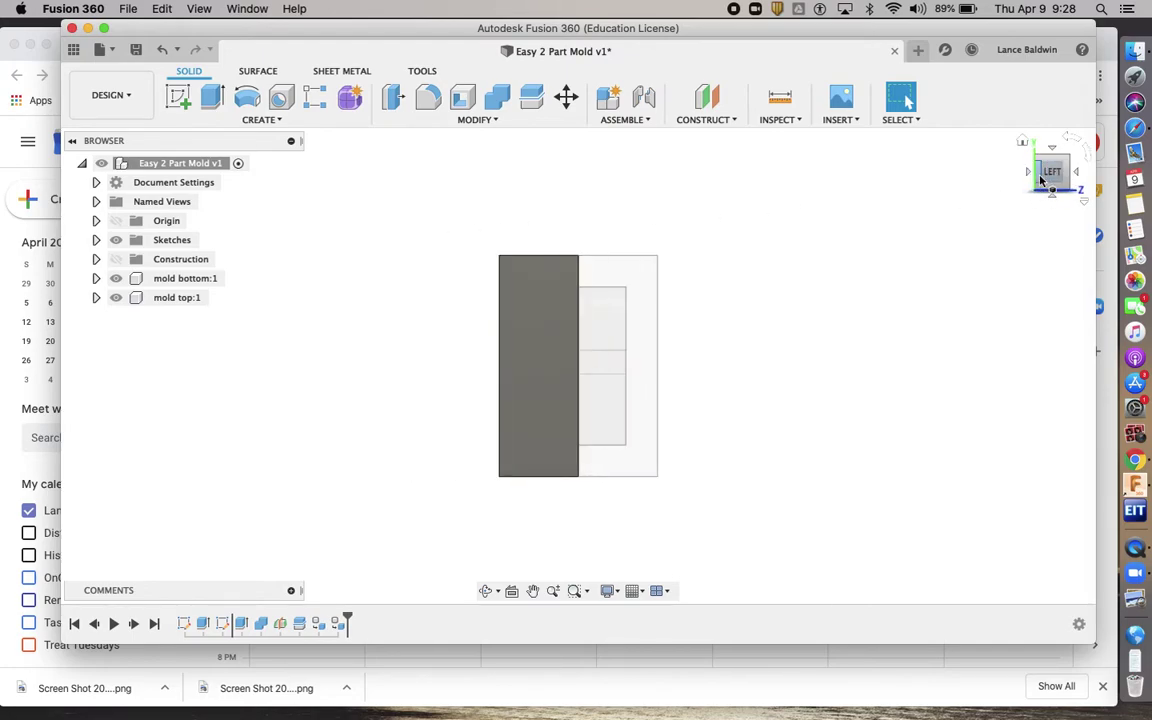
right_click(548, 352)
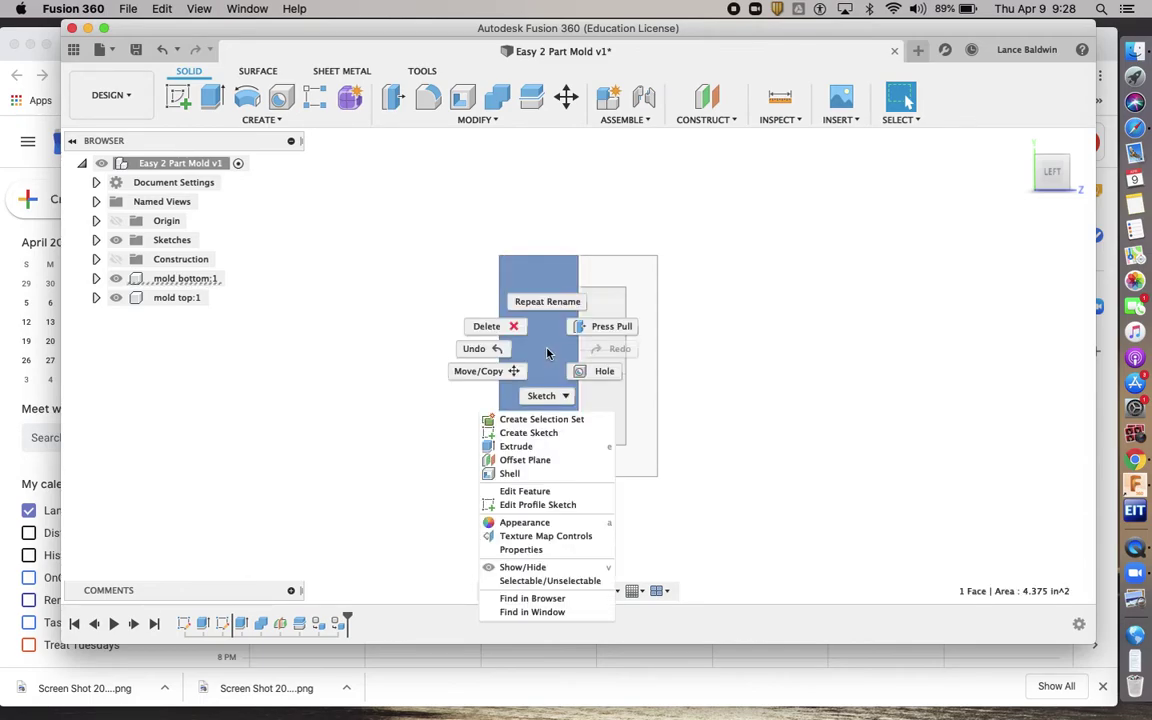
Step: Sketch two corner-to-corner construction diagonals on the mold's left face
click(528, 433)
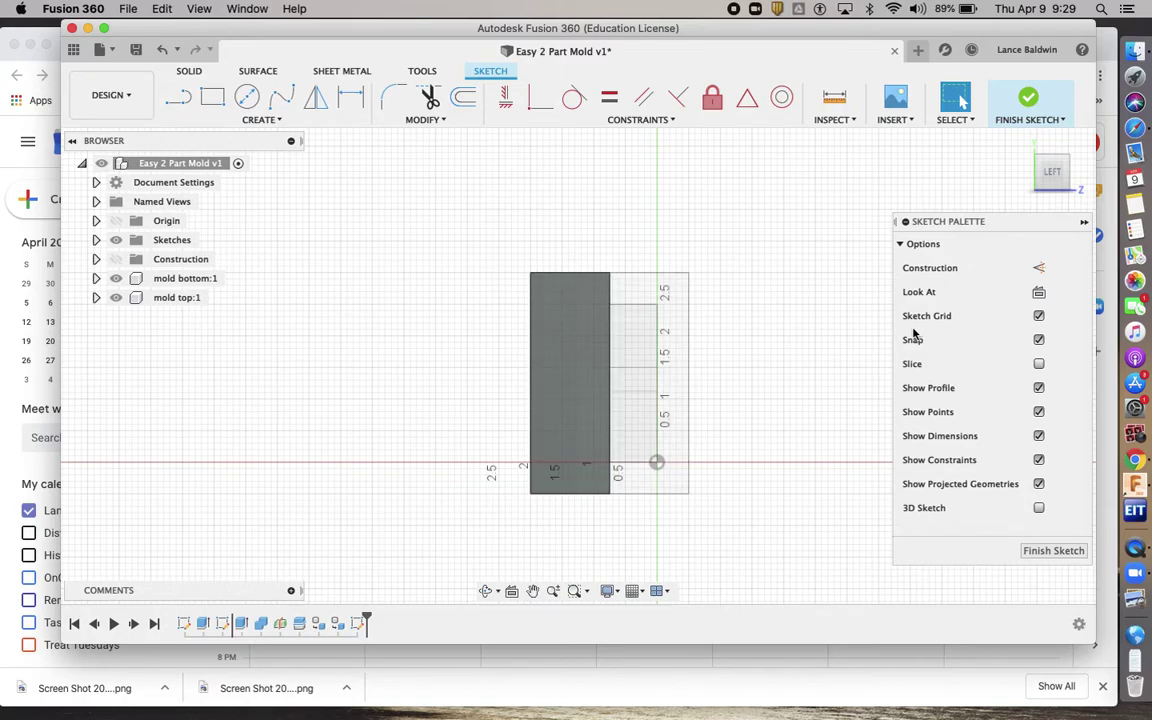
click(1038, 270)
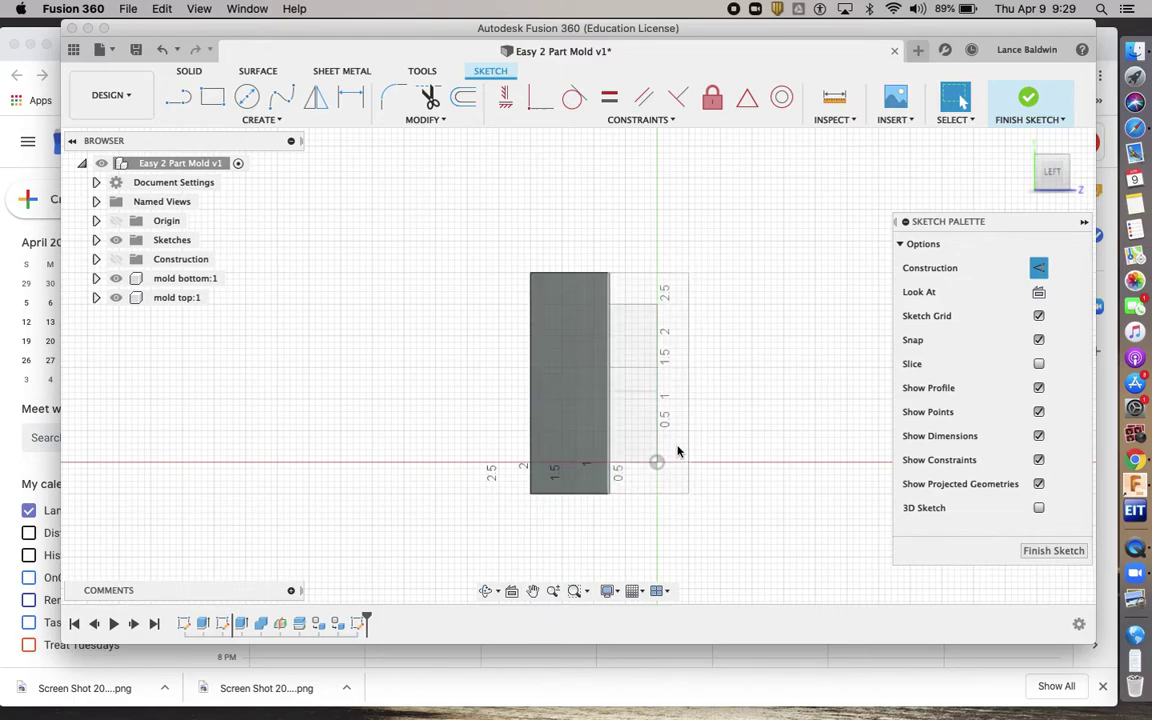
key(l)
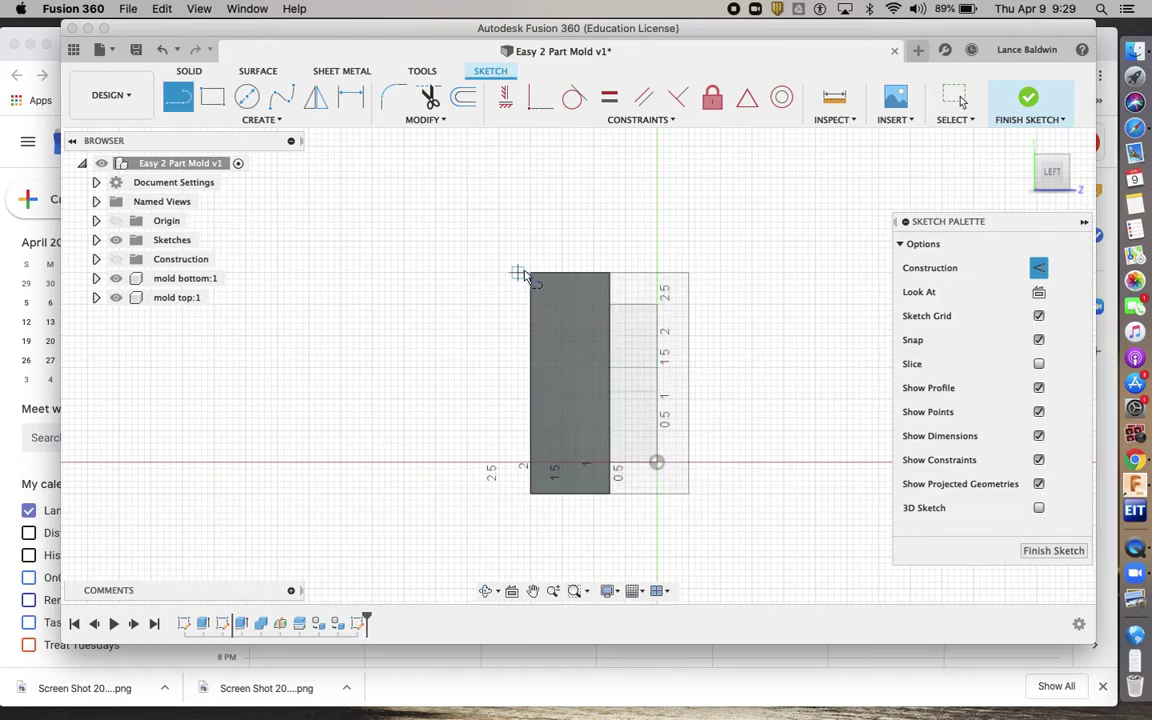
drag(530, 277, 658, 497)
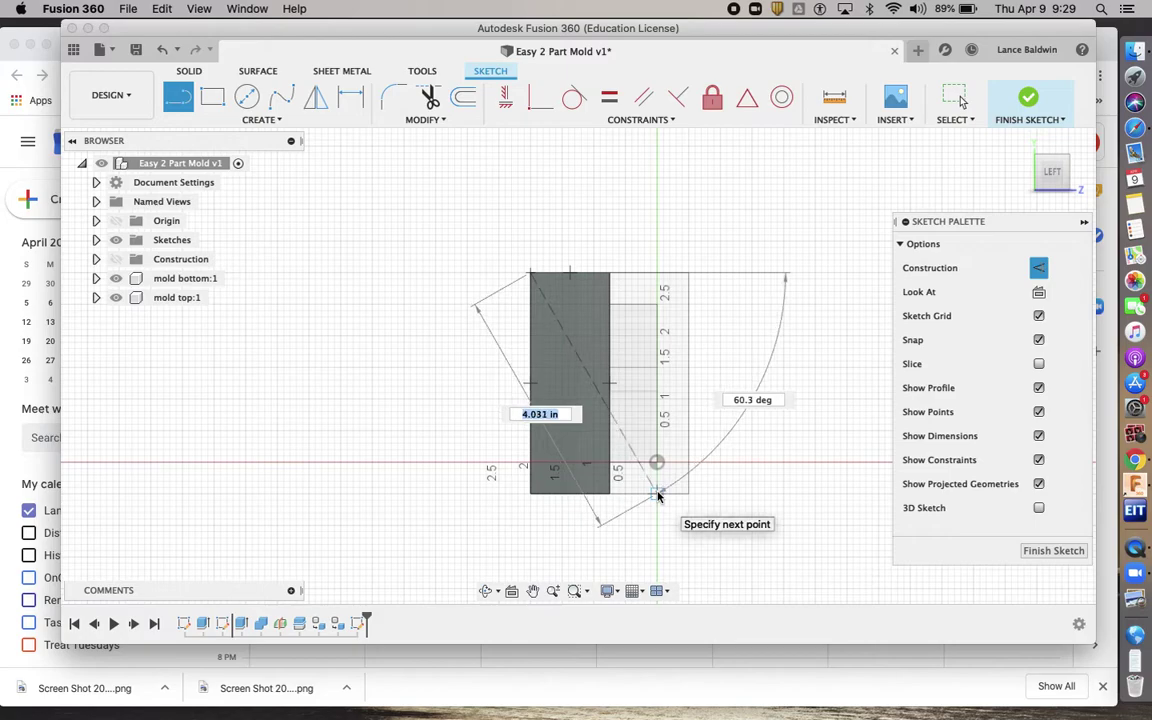
drag(658, 497, 663, 496)
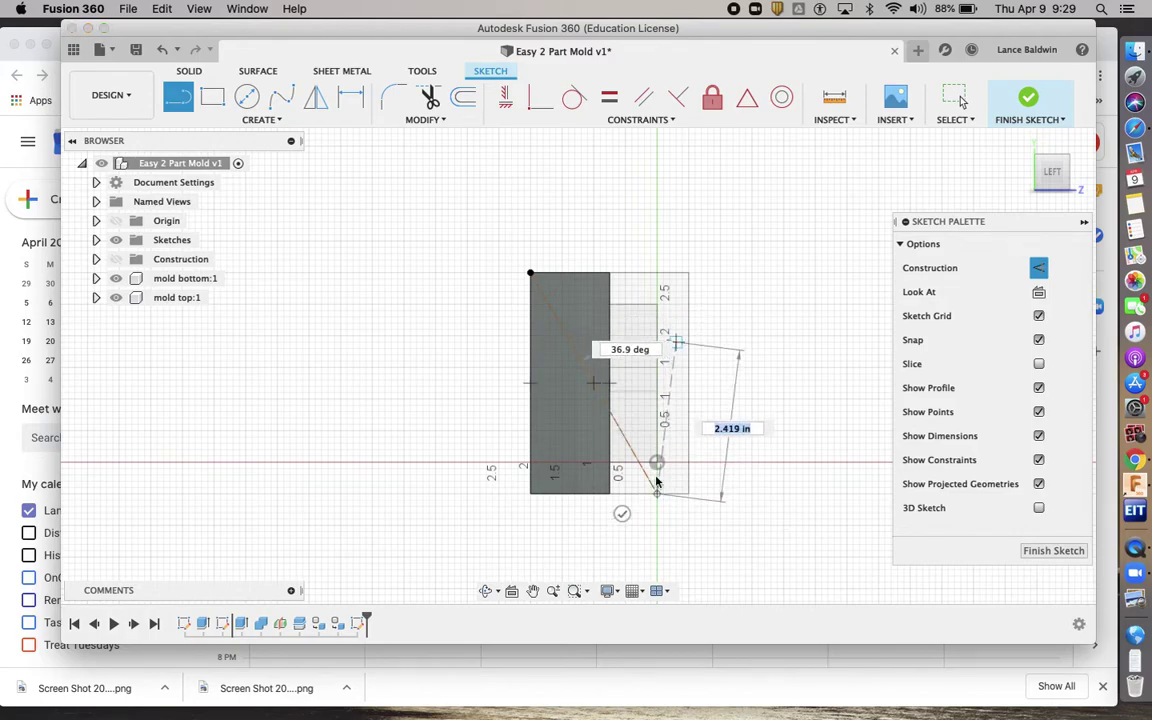
click(657, 493)
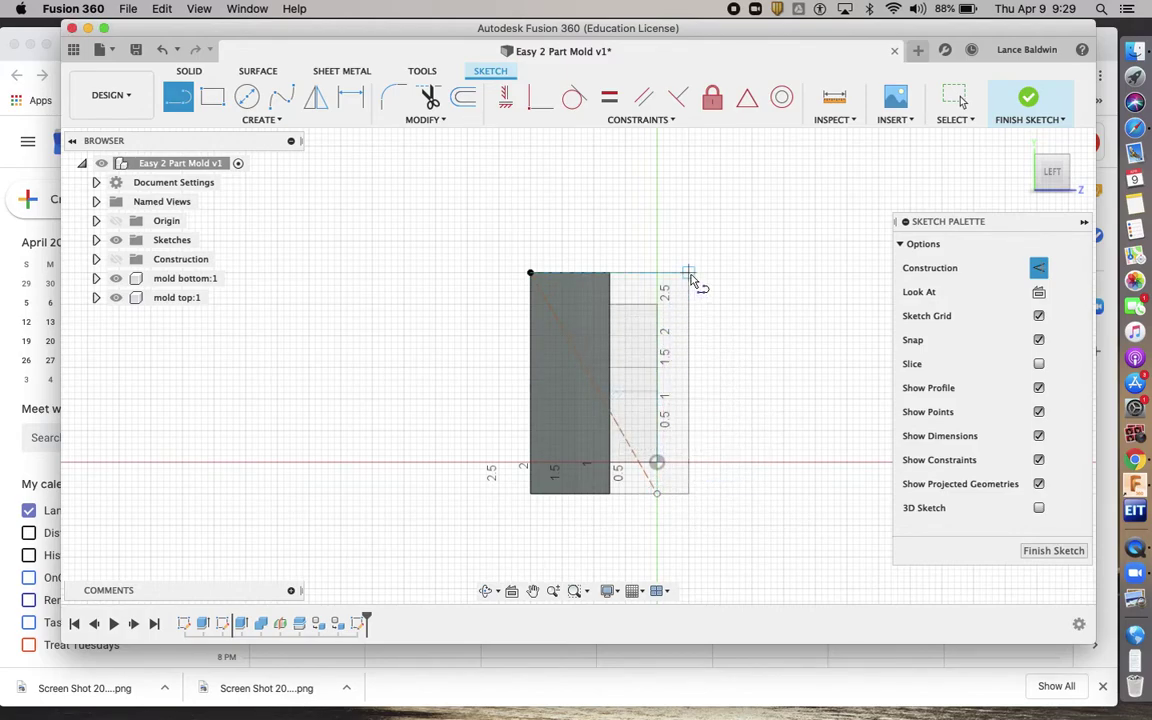
click(689, 274)
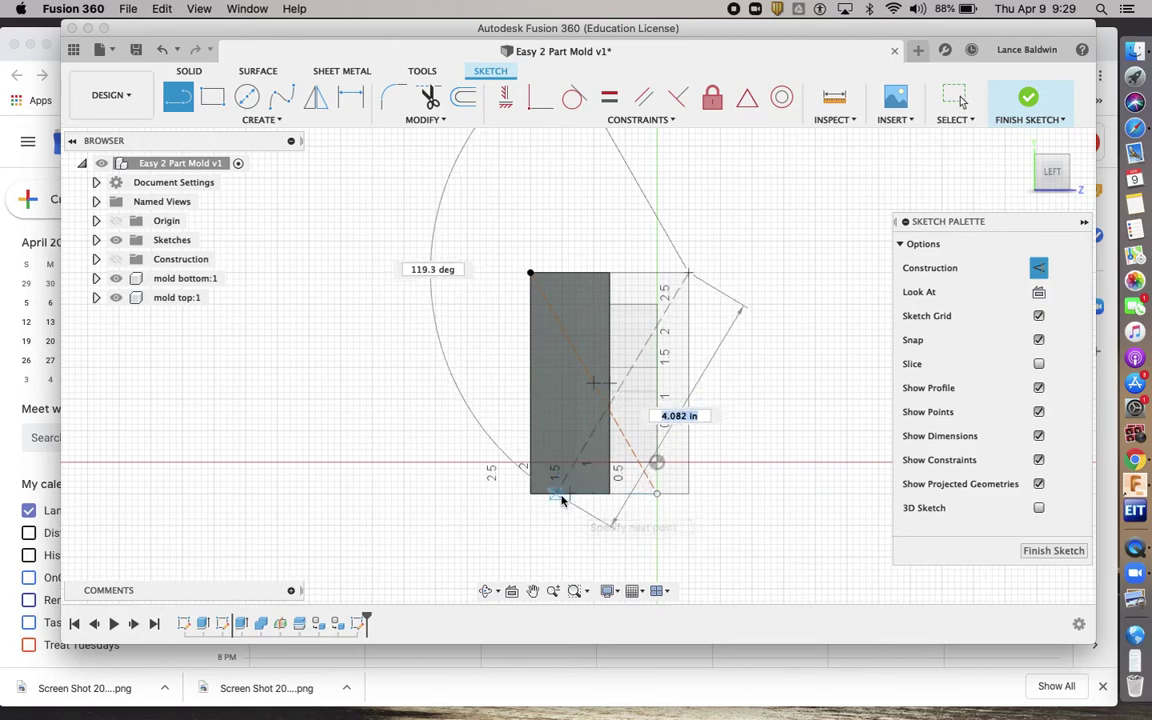
click(562, 494)
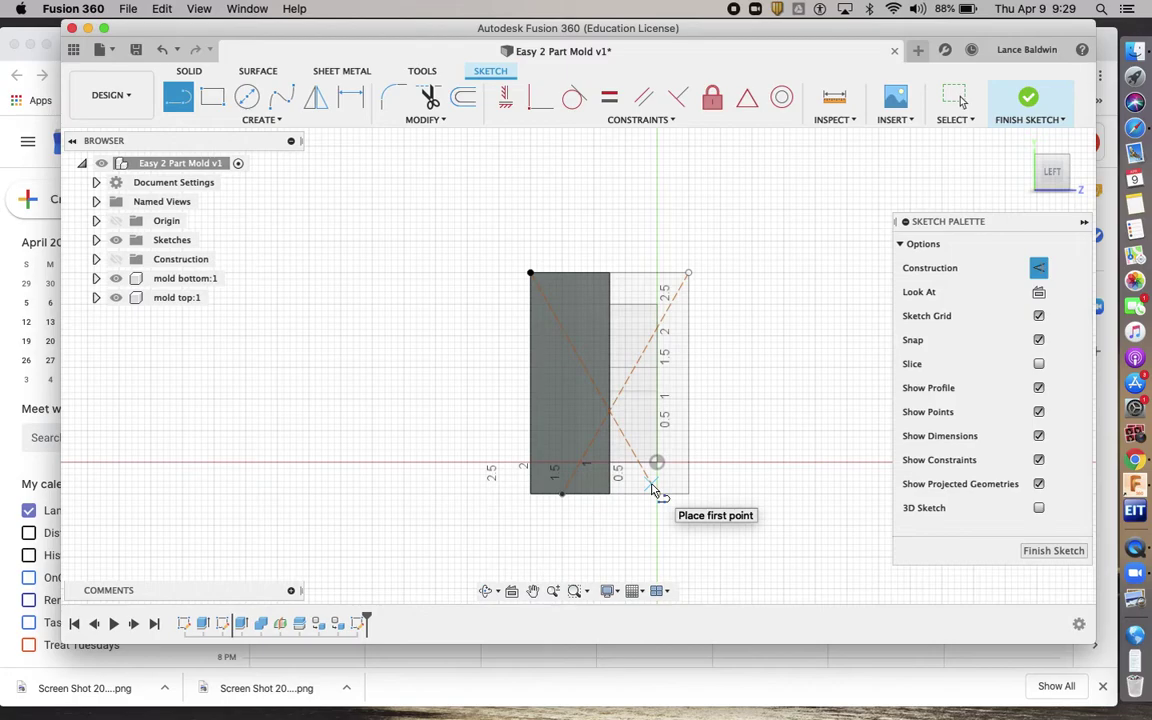
Step: Place a point where the diagonals cross, finish the sketch, and return to home view
click(260, 119)
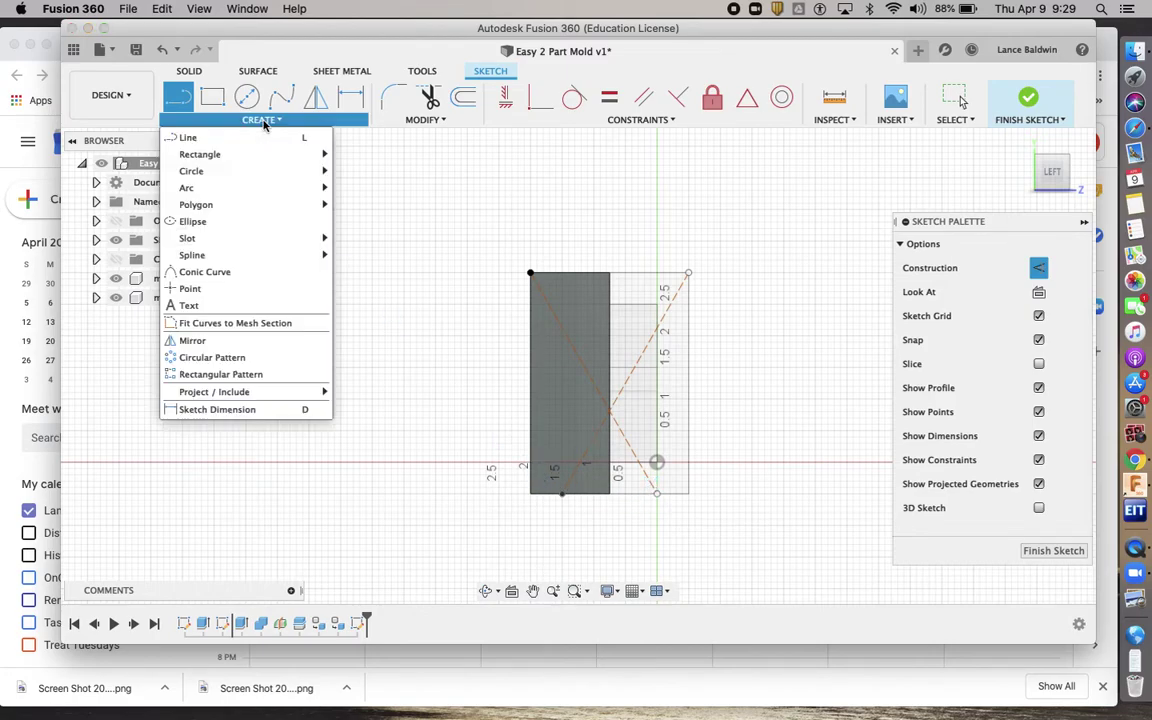
click(203, 289)
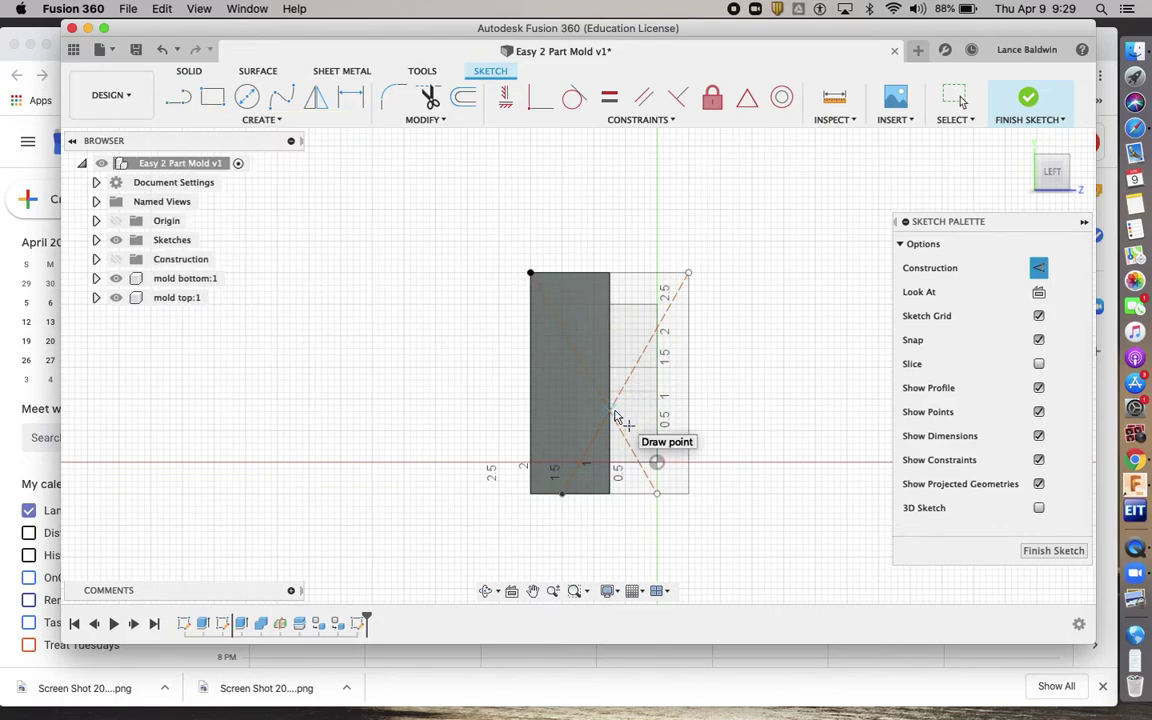
scroll(616, 418, up, 5)
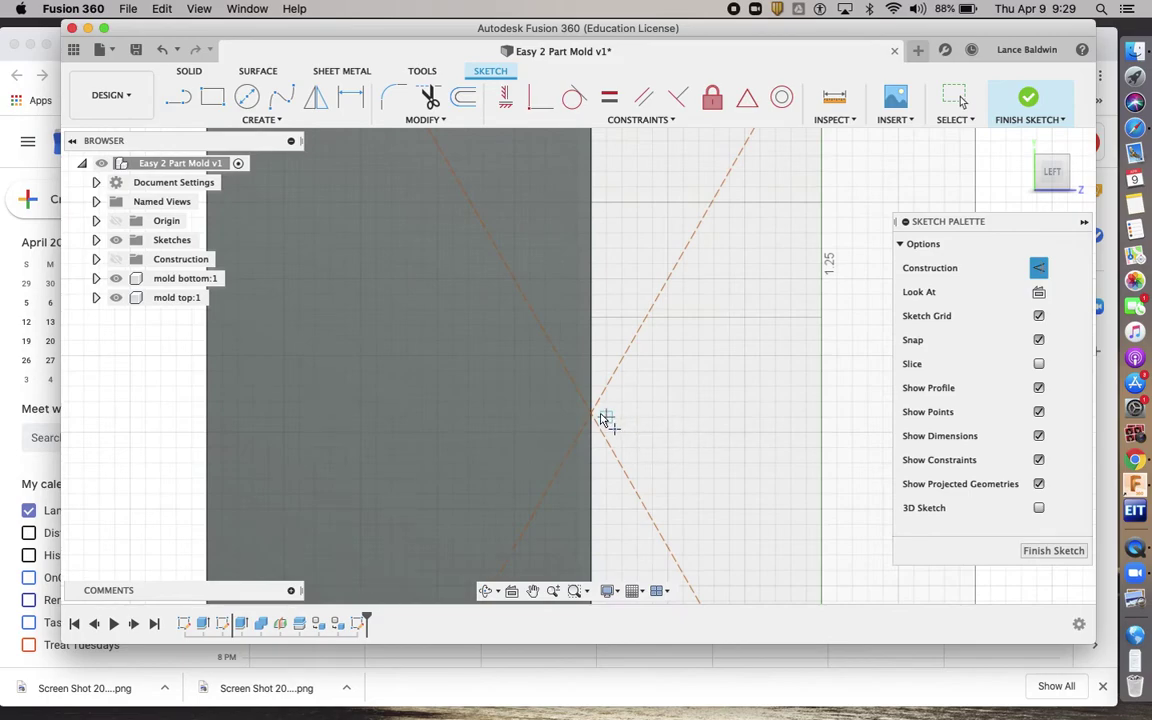
click(591, 414)
click(1040, 104)
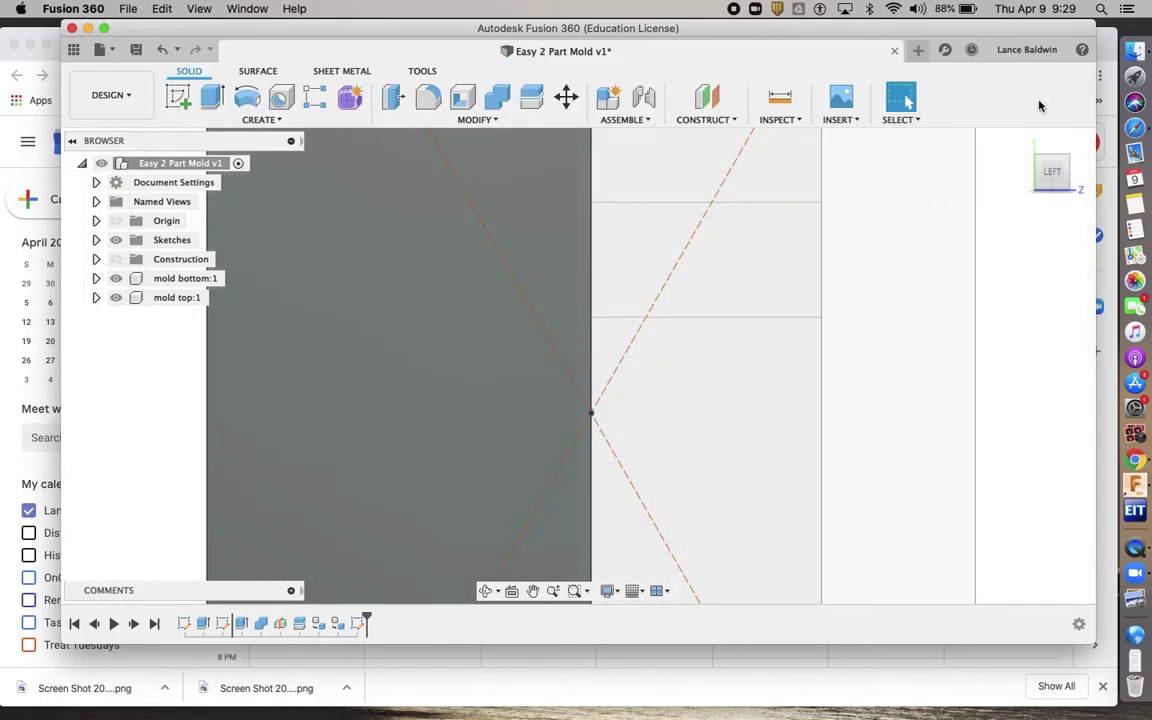
mouse_move(1049, 170)
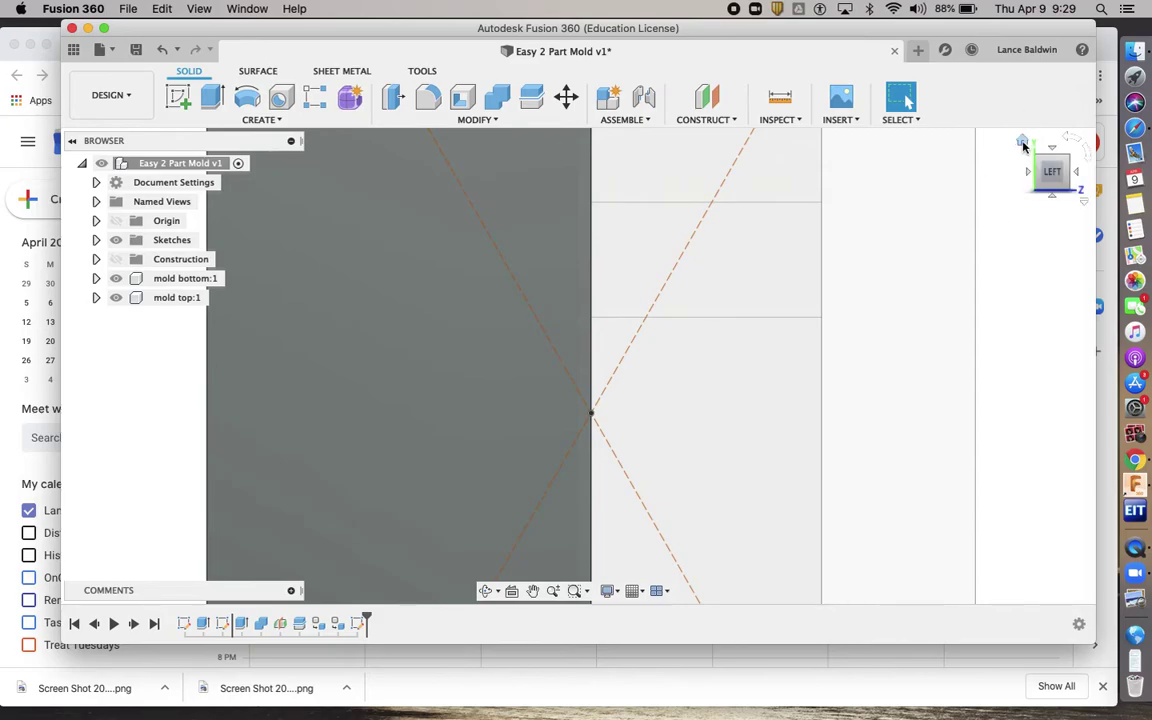
click(1023, 146)
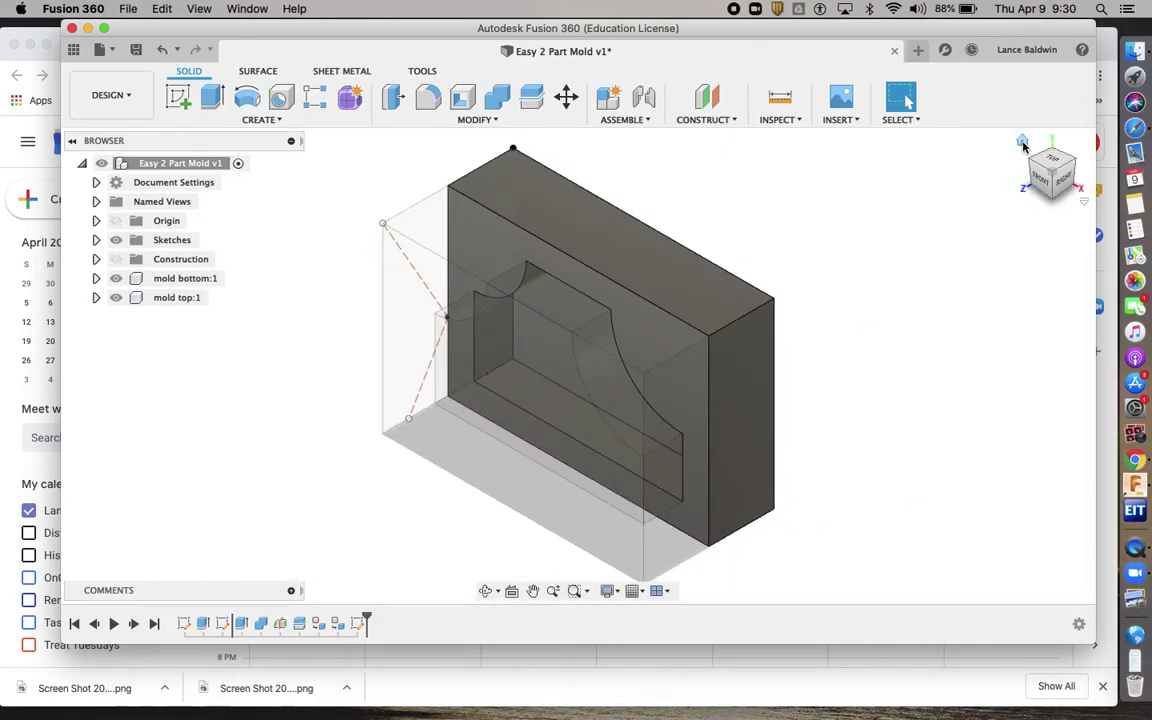
Step: Drill a 0.25 in diameter, 0.50 in deep hole at the sketch point on the mold's left face
drag(1028, 160, 743, 219)
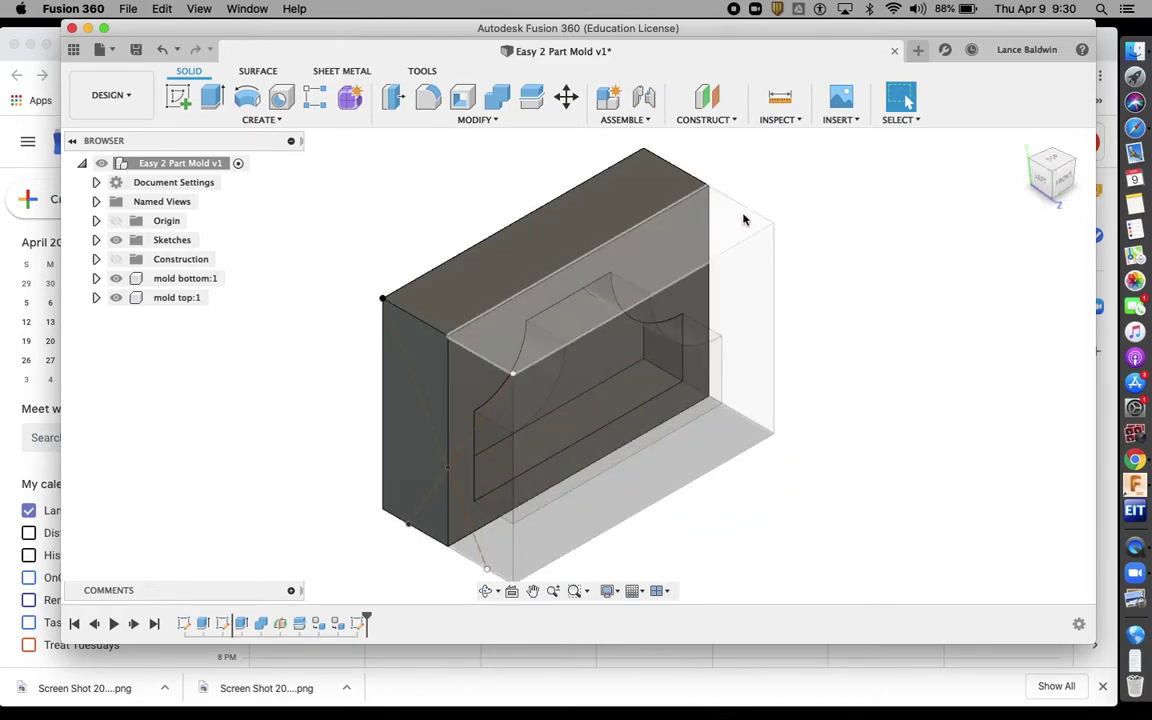
key(h)
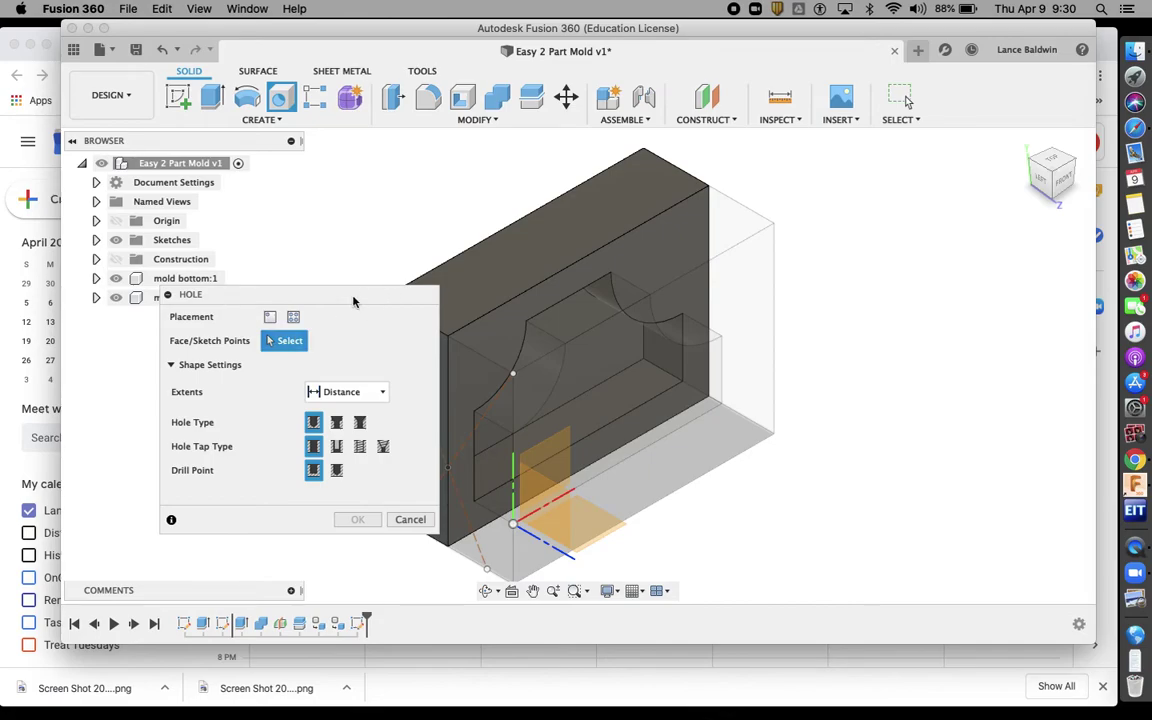
mouse_move(327, 298)
mouse_down()
mouse_move(566, 264)
mouse_move(988, 243)
mouse_up()
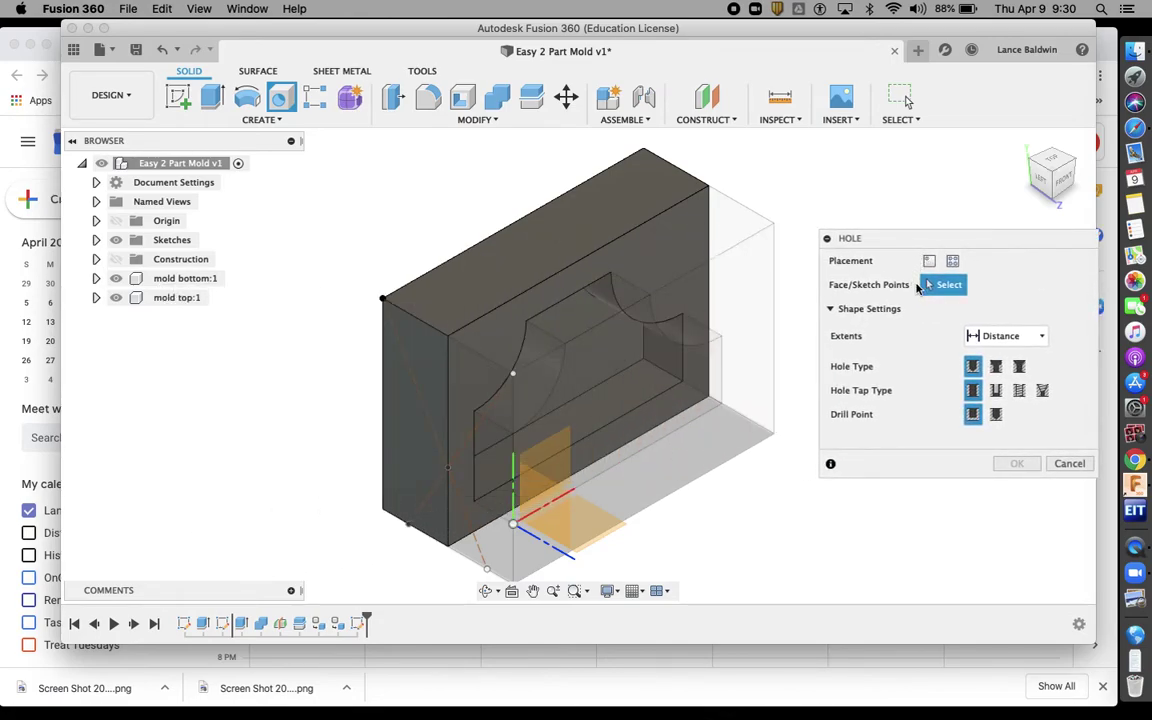
click(953, 261)
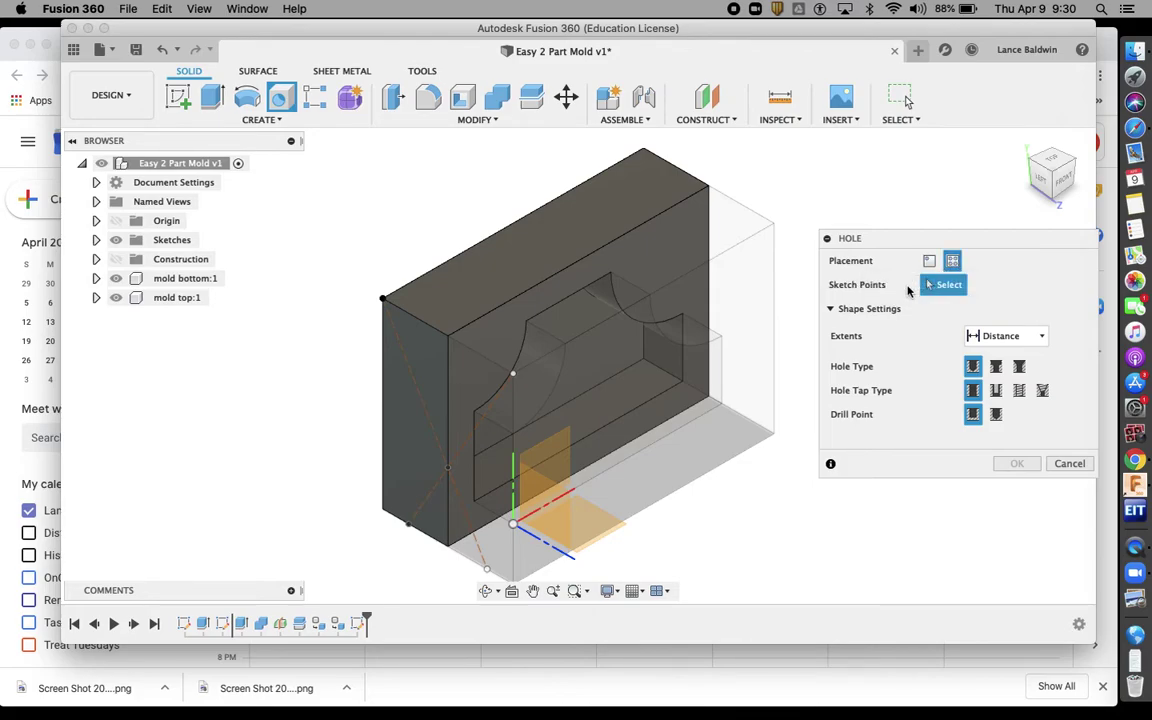
click(449, 470)
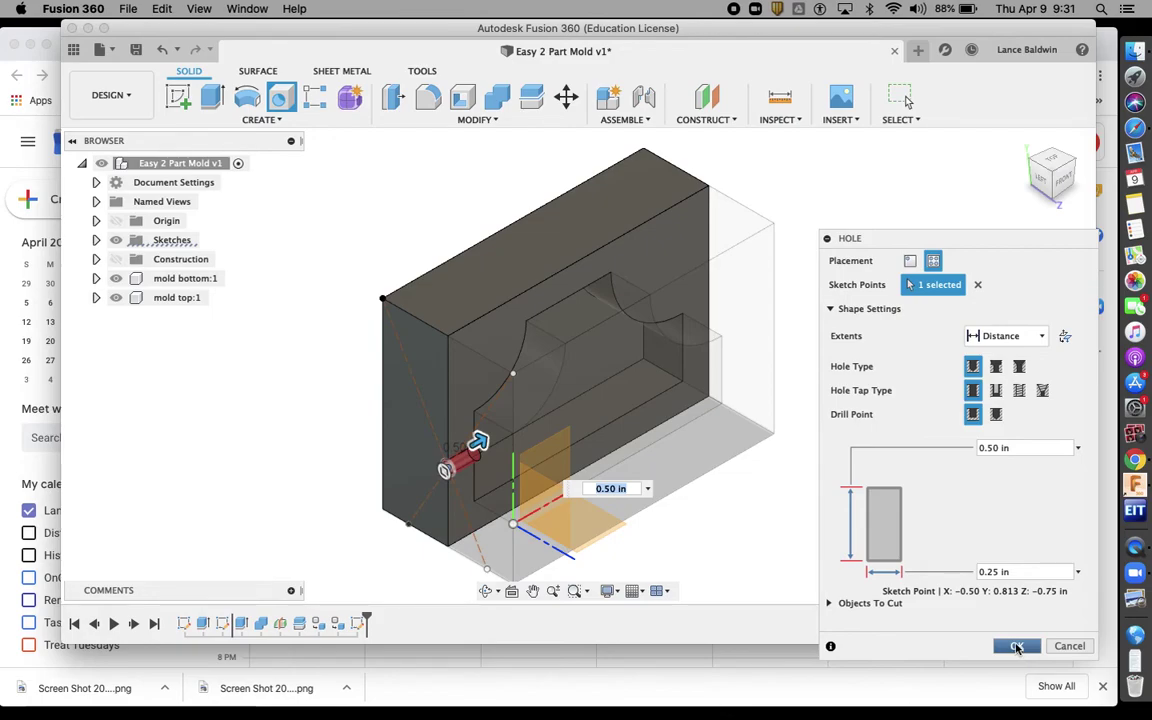
click(1016, 647)
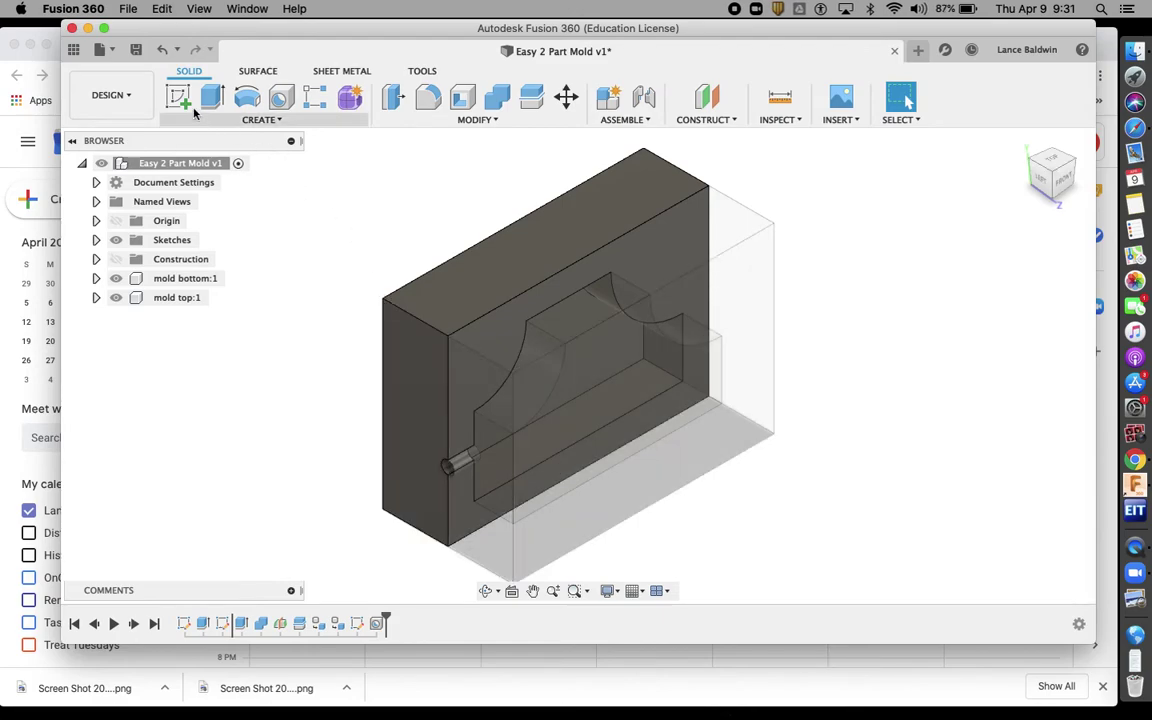
click(125, 95)
Step: Create a B-size drawing from the design containing only the mold bottom component, not the full assembly
mouse_move(126, 303)
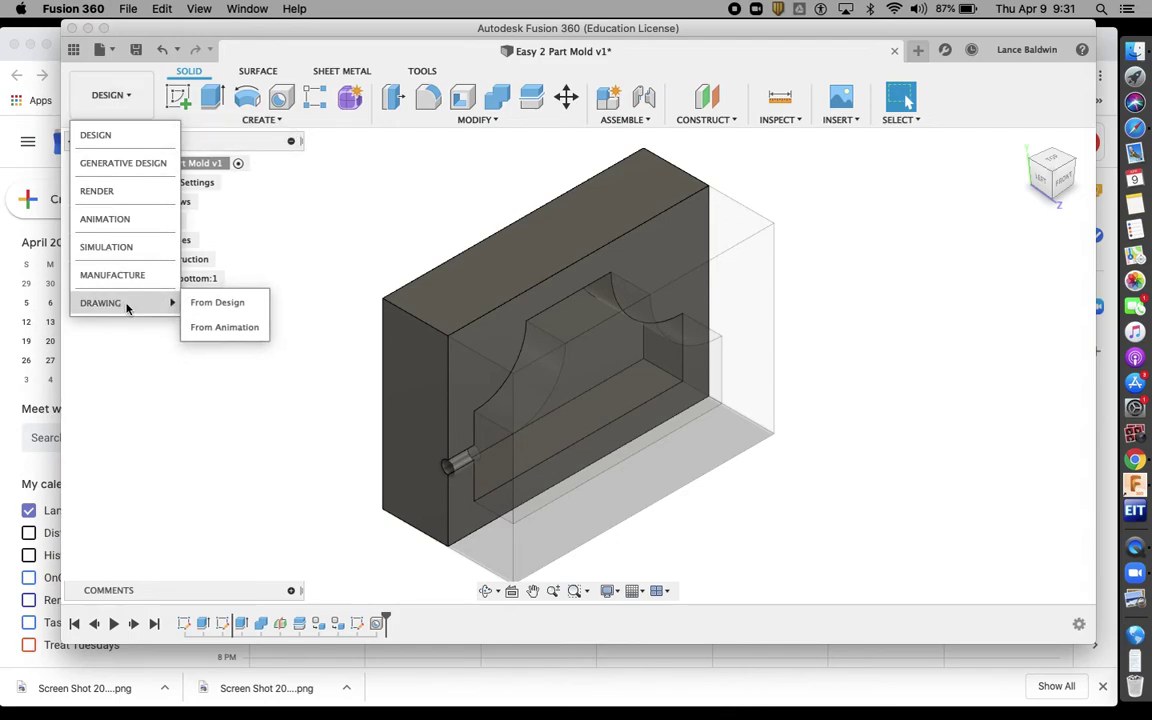
click(126, 303)
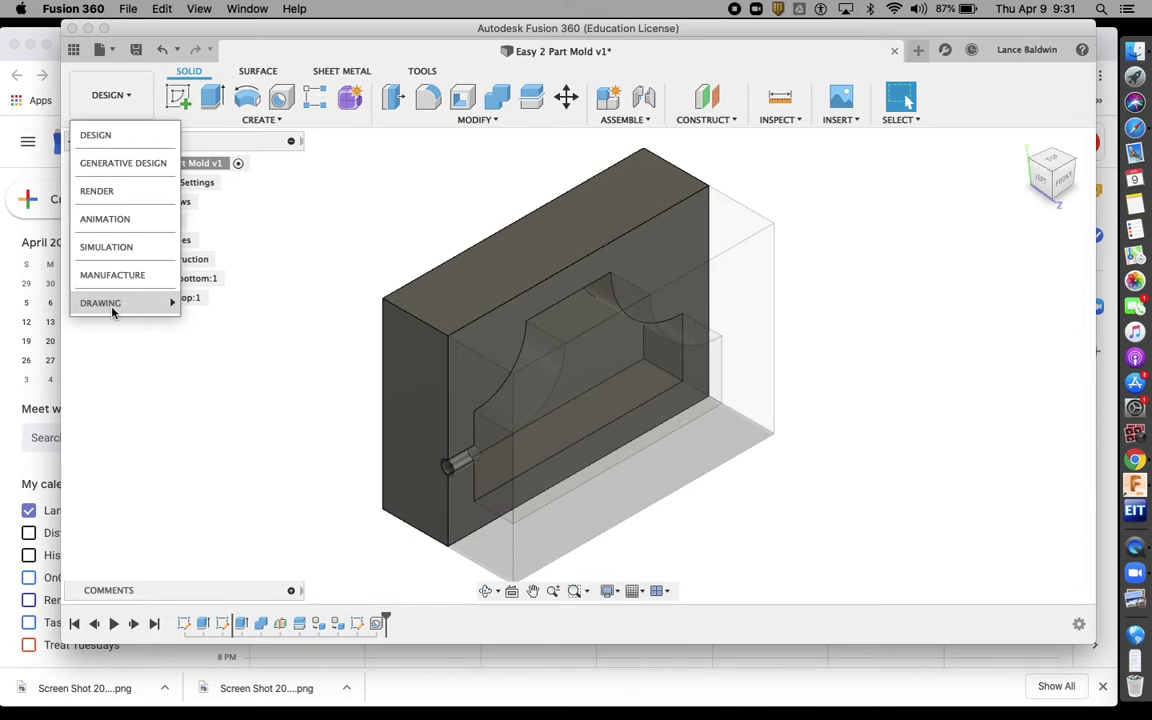
mouse_move(141, 306)
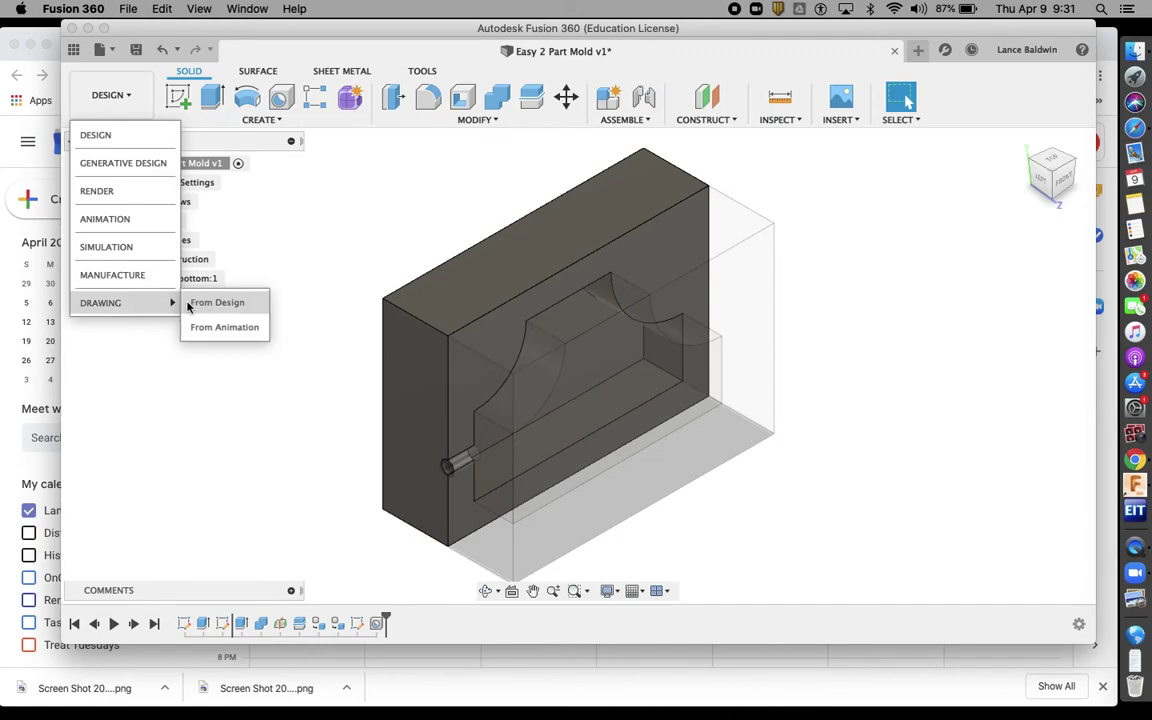
click(198, 304)
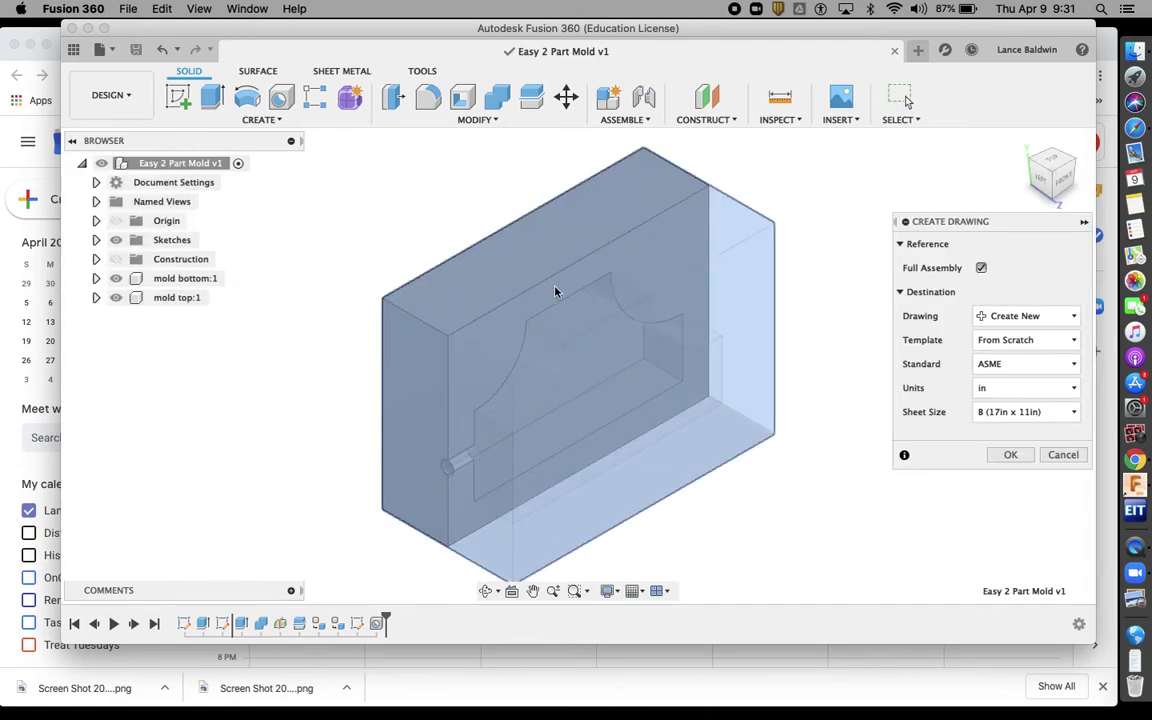
click(982, 269)
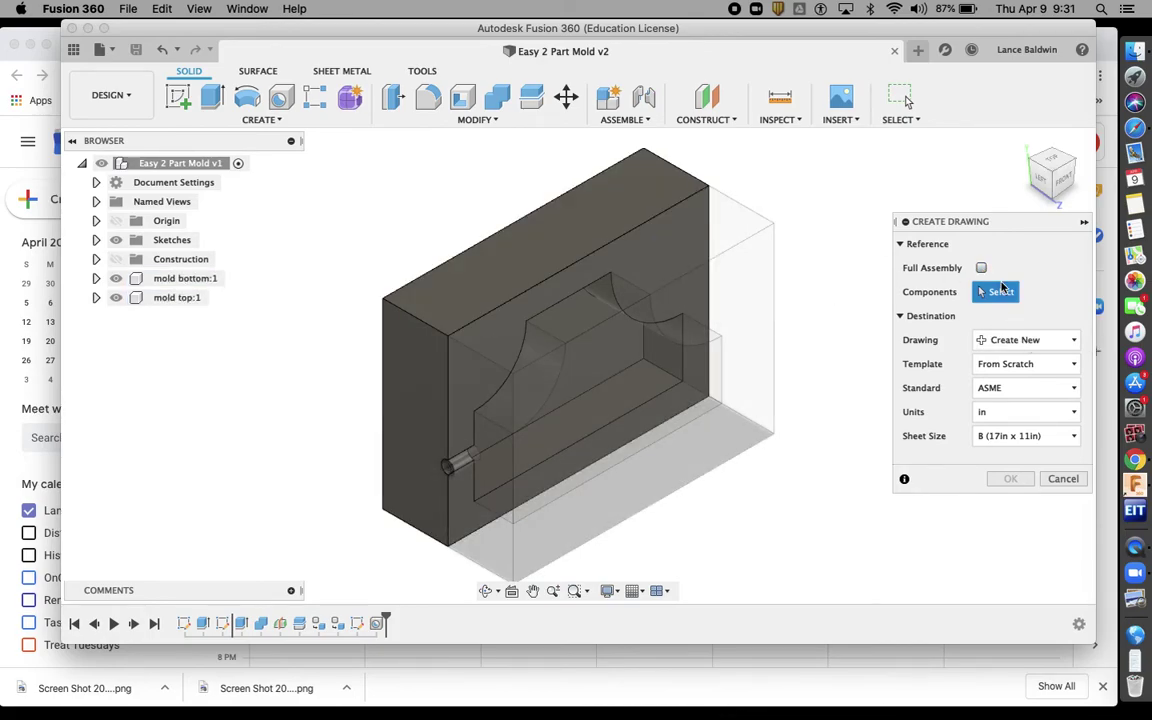
click(633, 209)
click(635, 211)
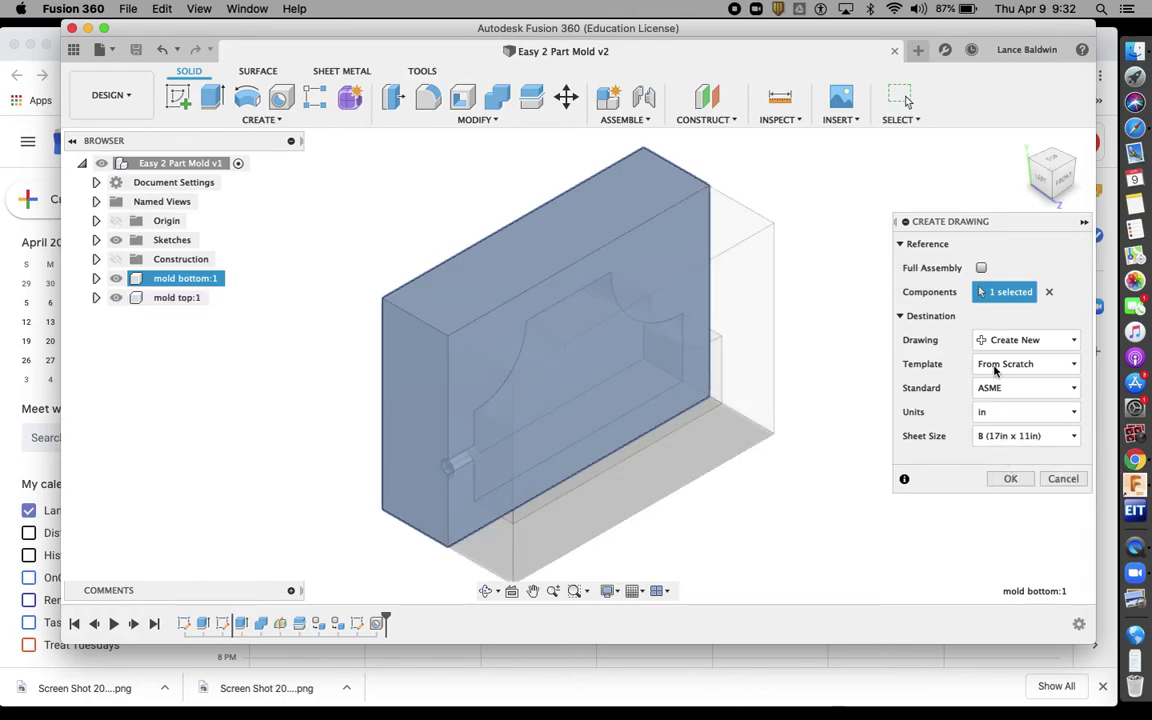
click(1011, 479)
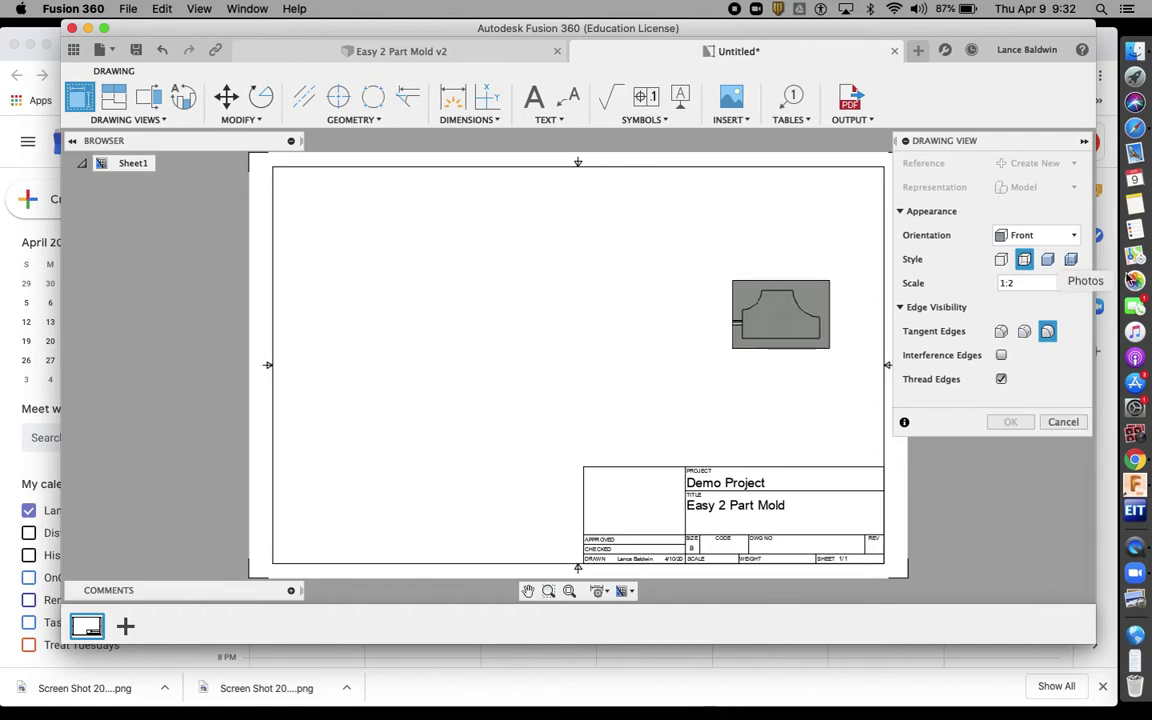
Step: Place the front view at 1:1 on the left, then project top, right-side and isometric views from it
click(1022, 284)
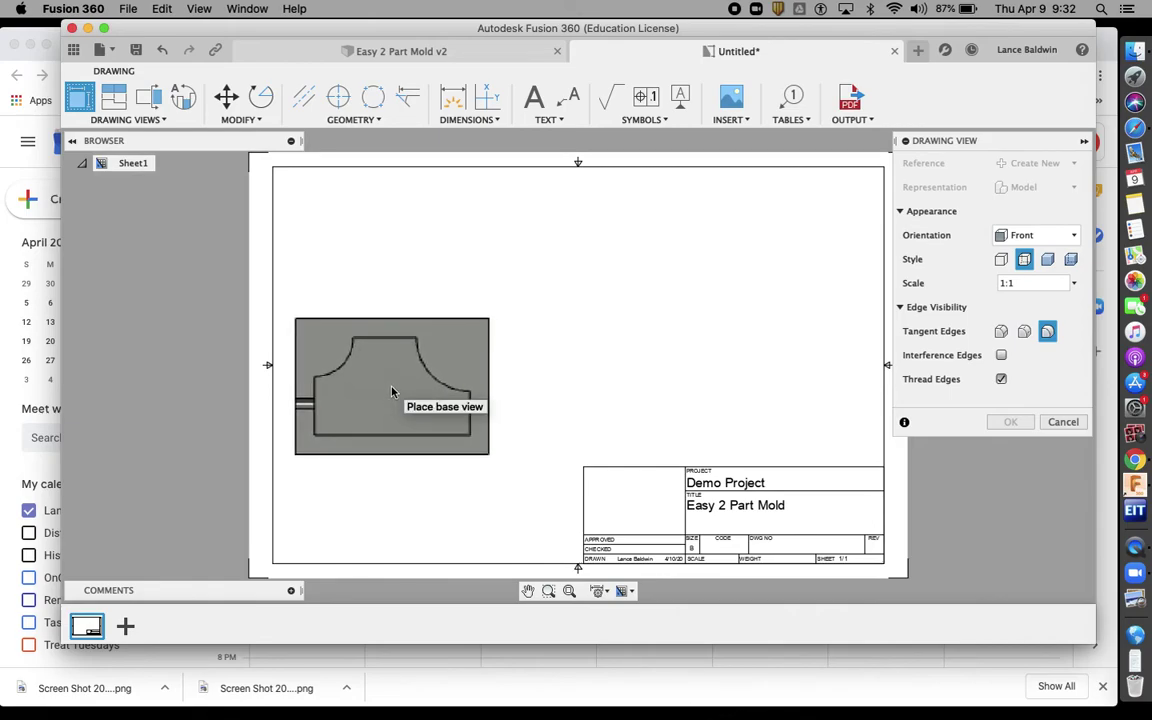
click(392, 391)
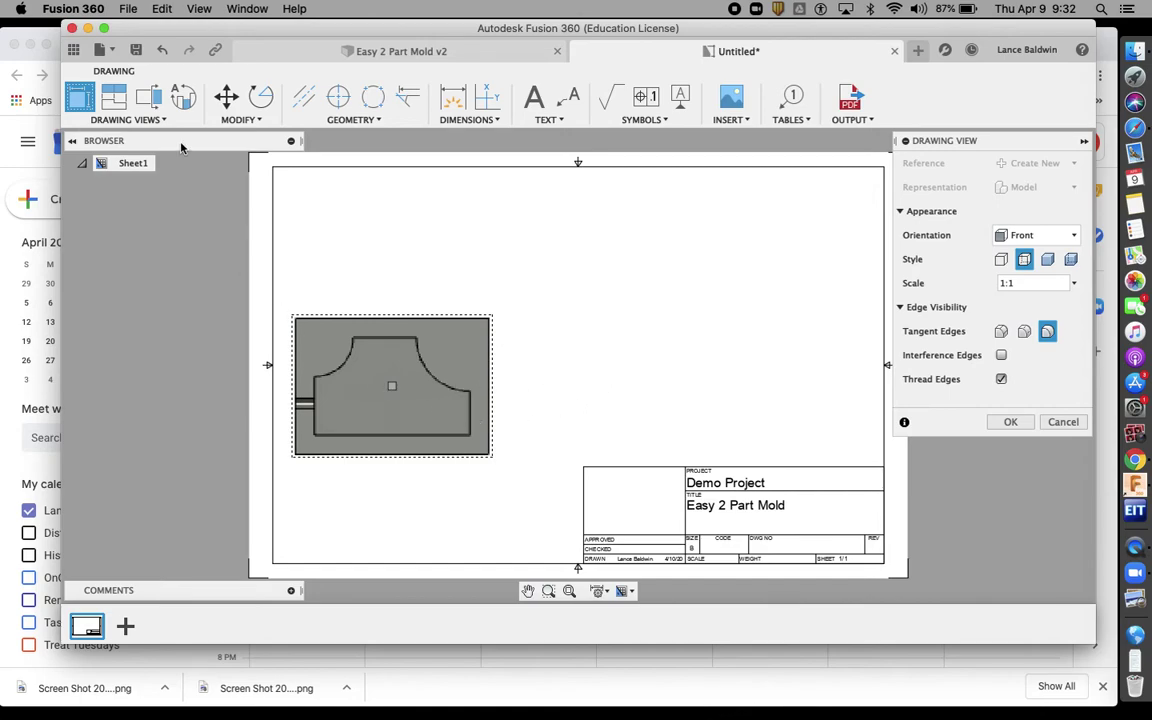
click(115, 101)
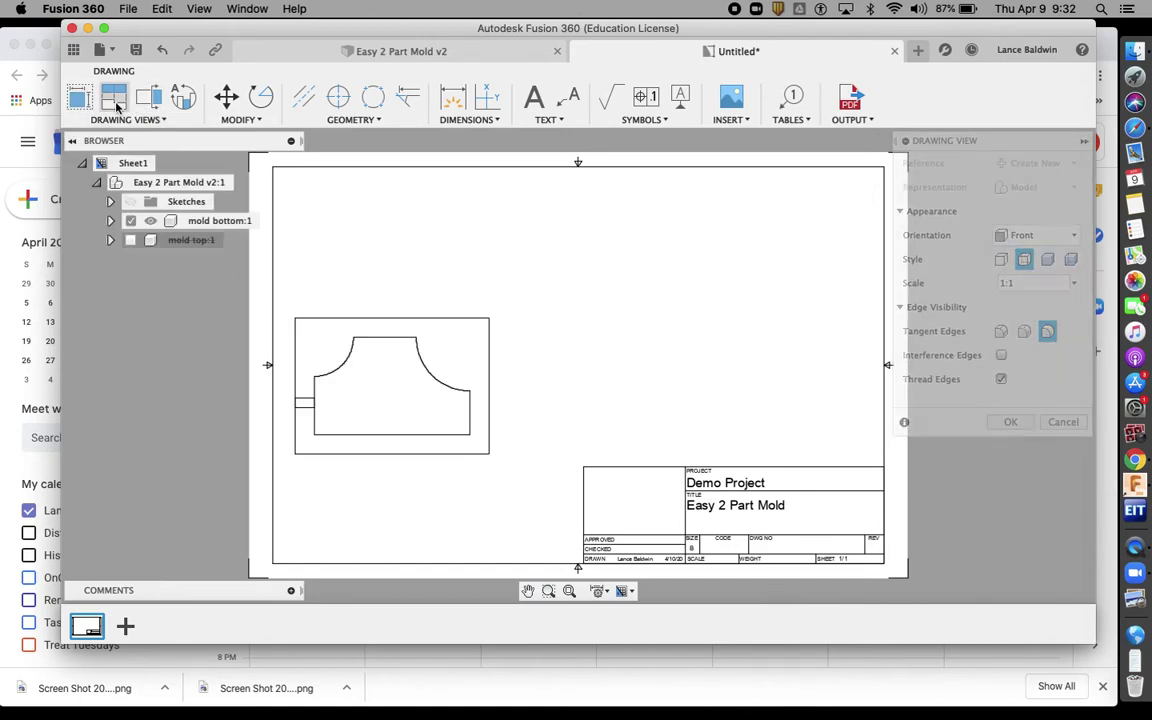
click(411, 373)
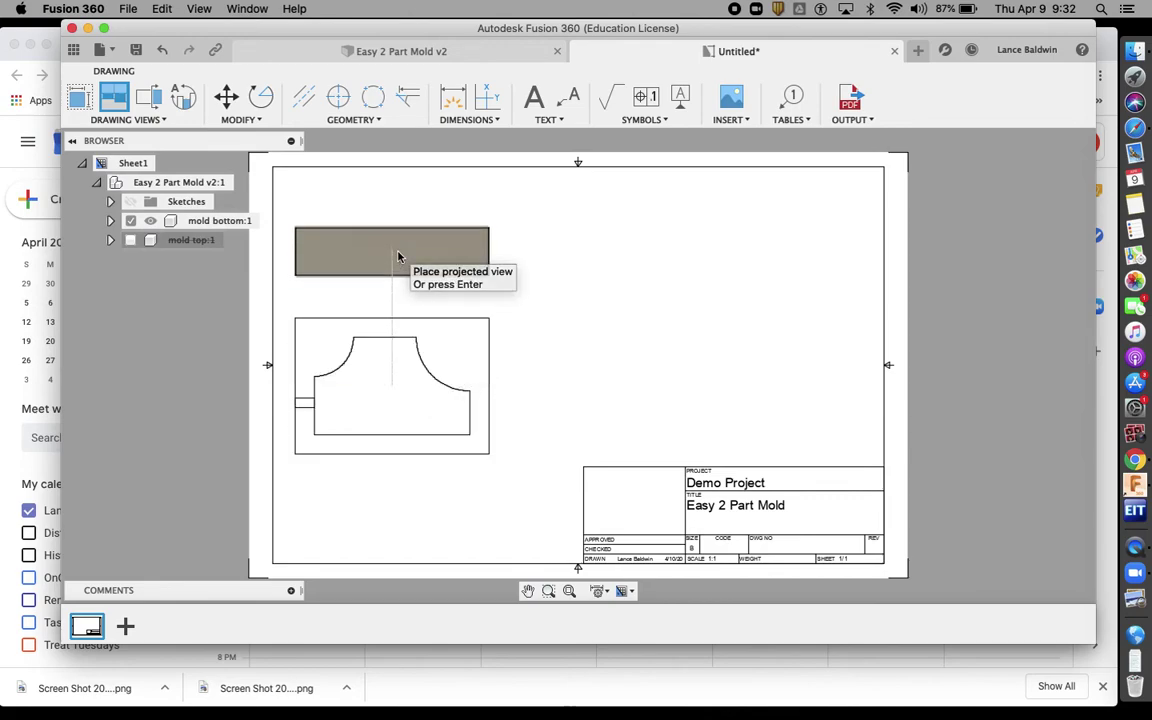
click(399, 252)
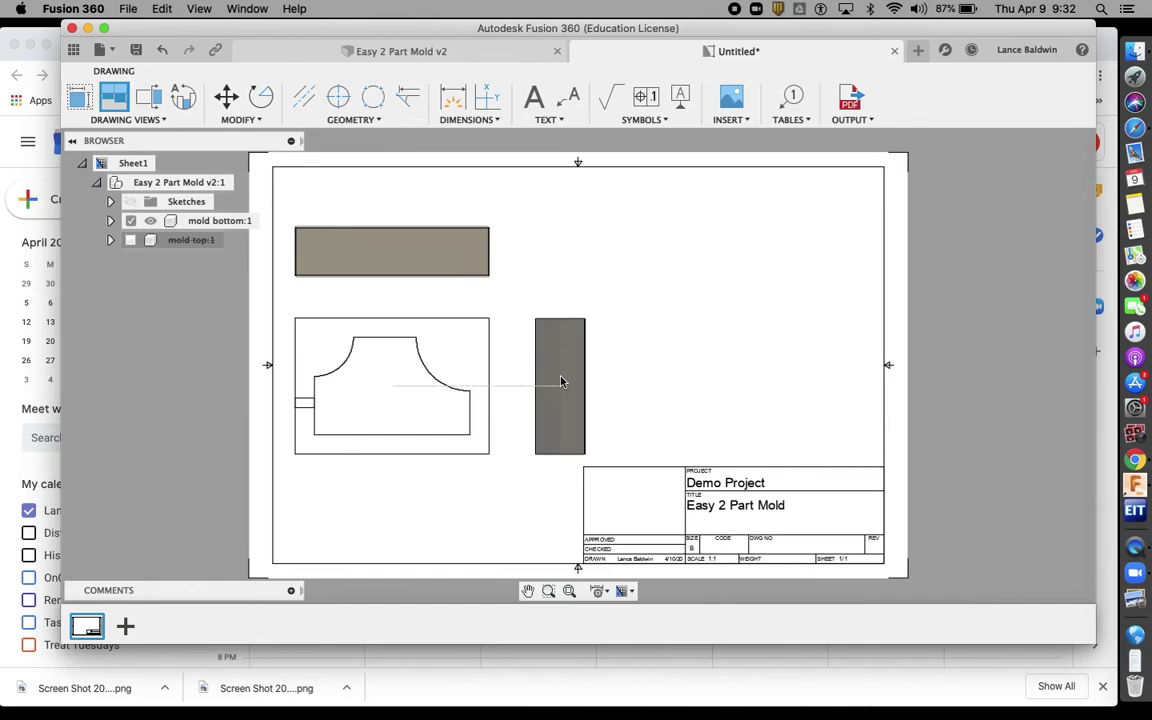
click(561, 381)
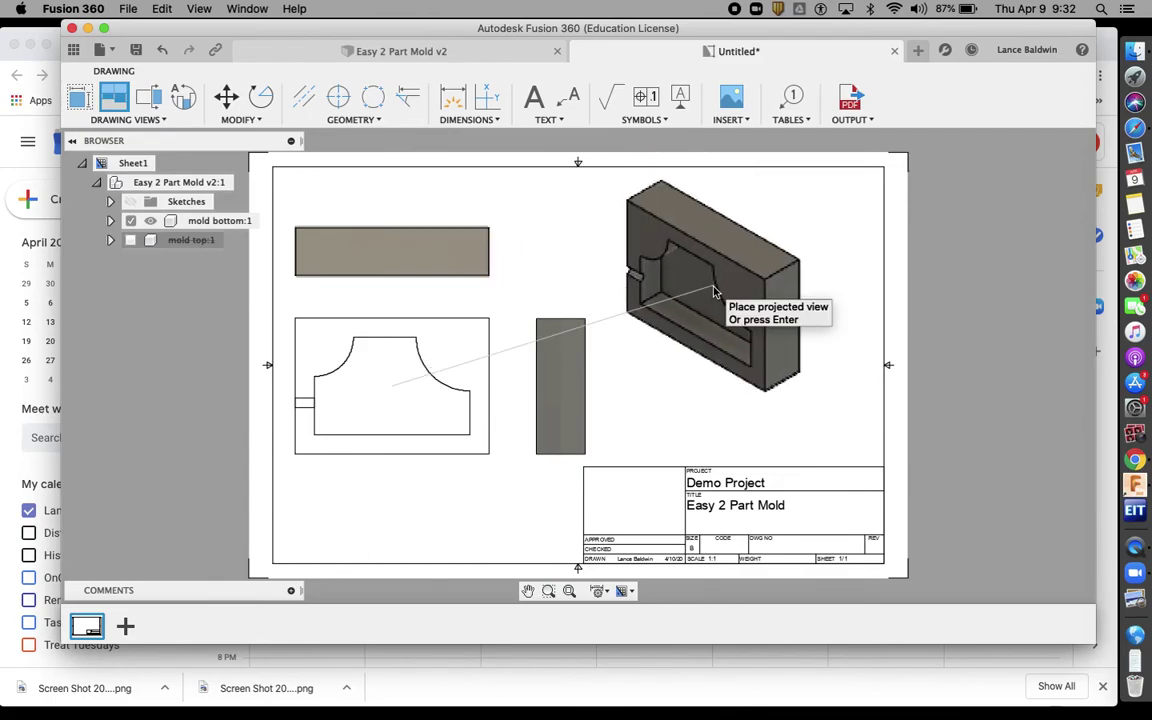
click(667, 307)
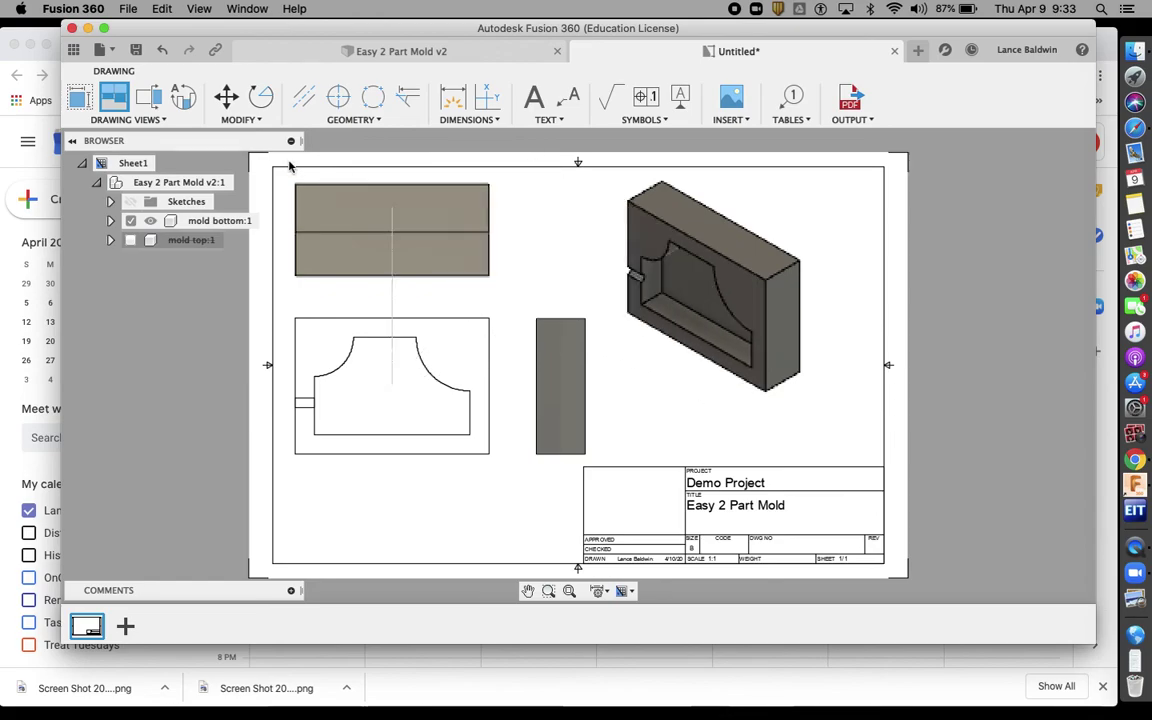
click(123, 103)
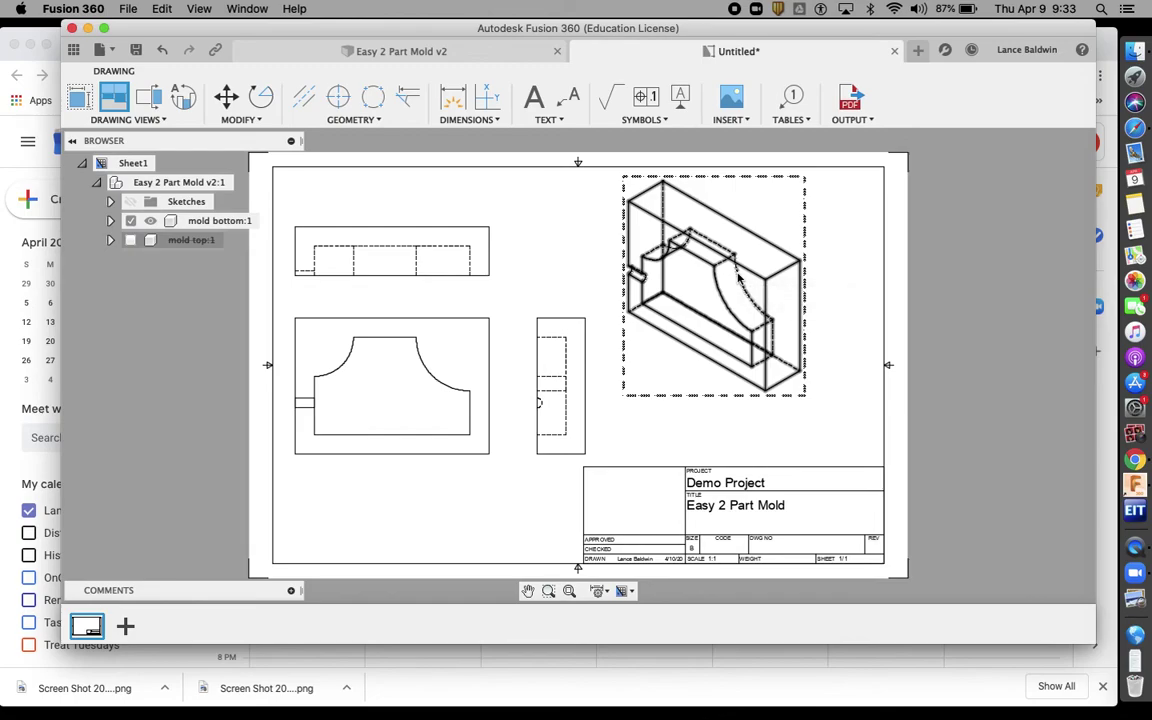
Step: Change the isometric view's display style to Shaded
right_click(738, 278)
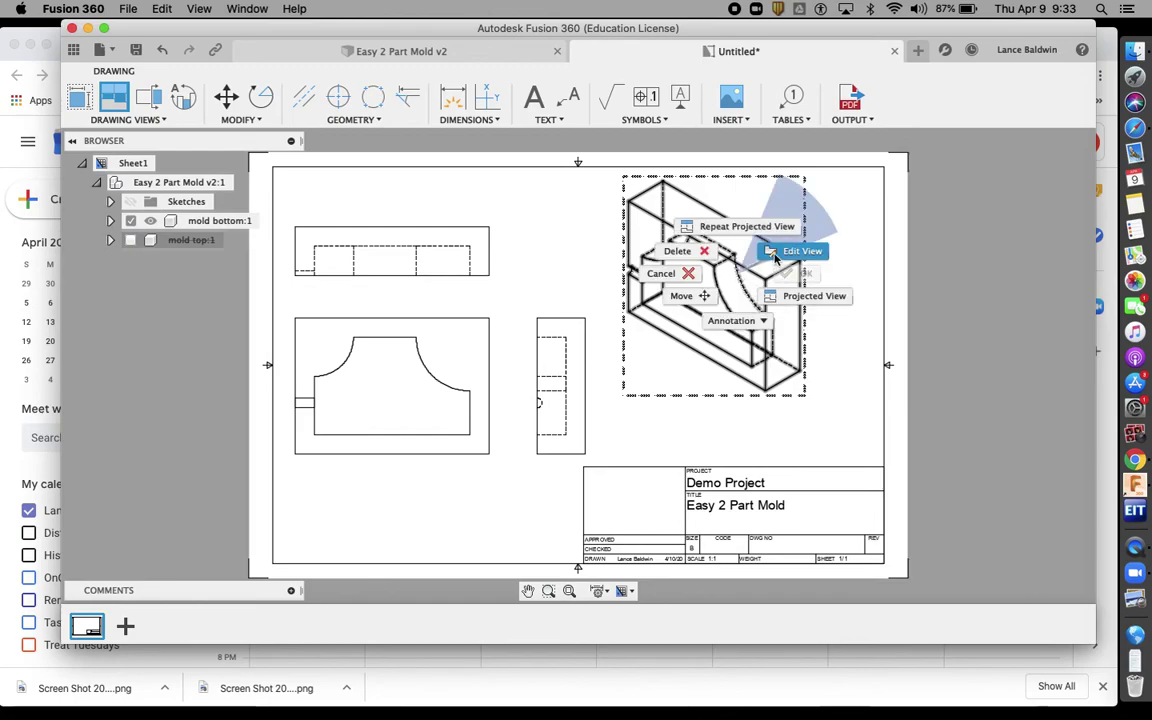
click(840, 258)
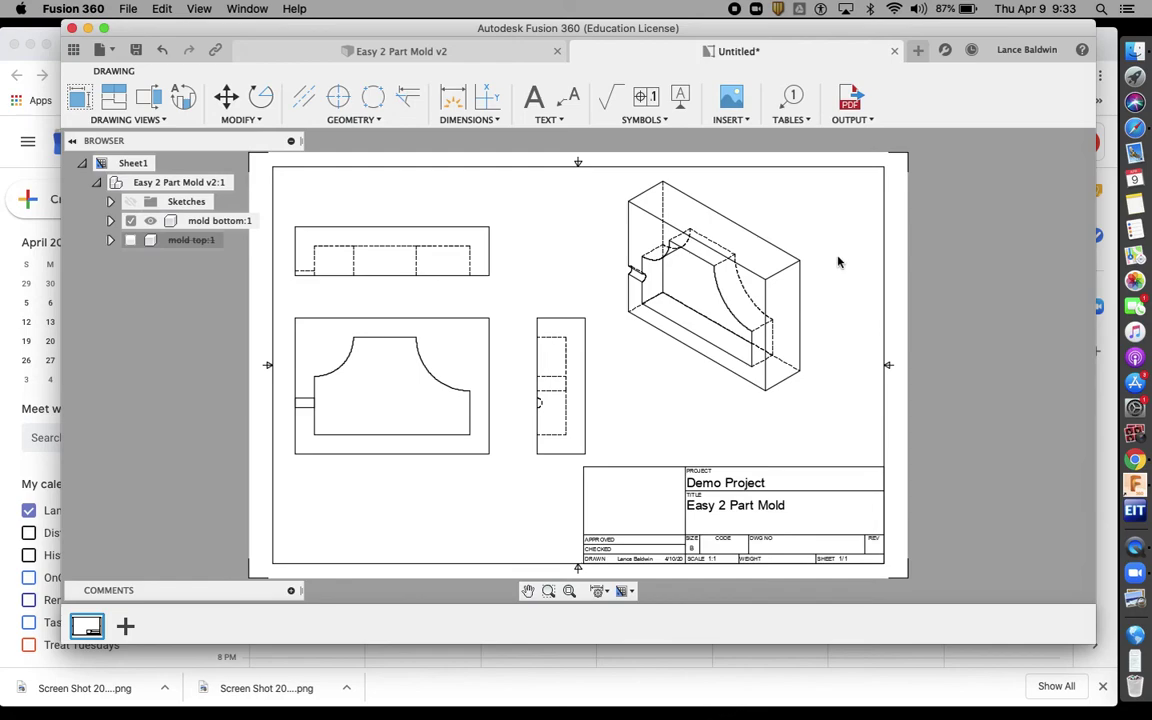
double_click(757, 287)
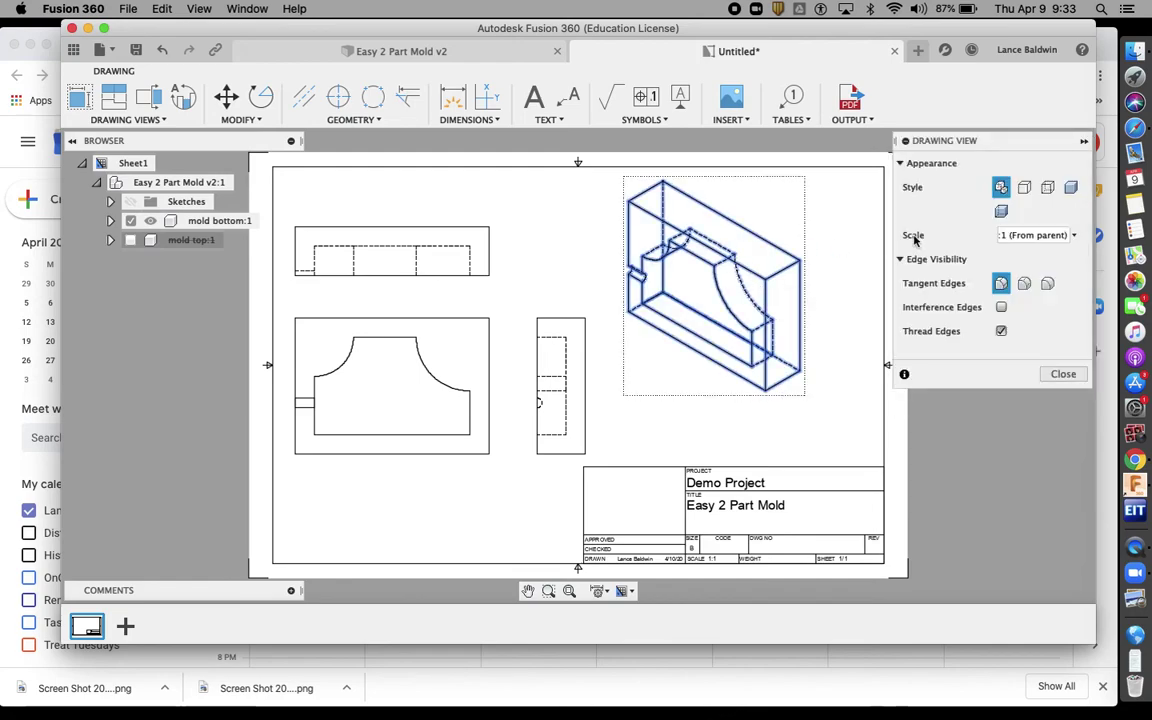
click(1071, 189)
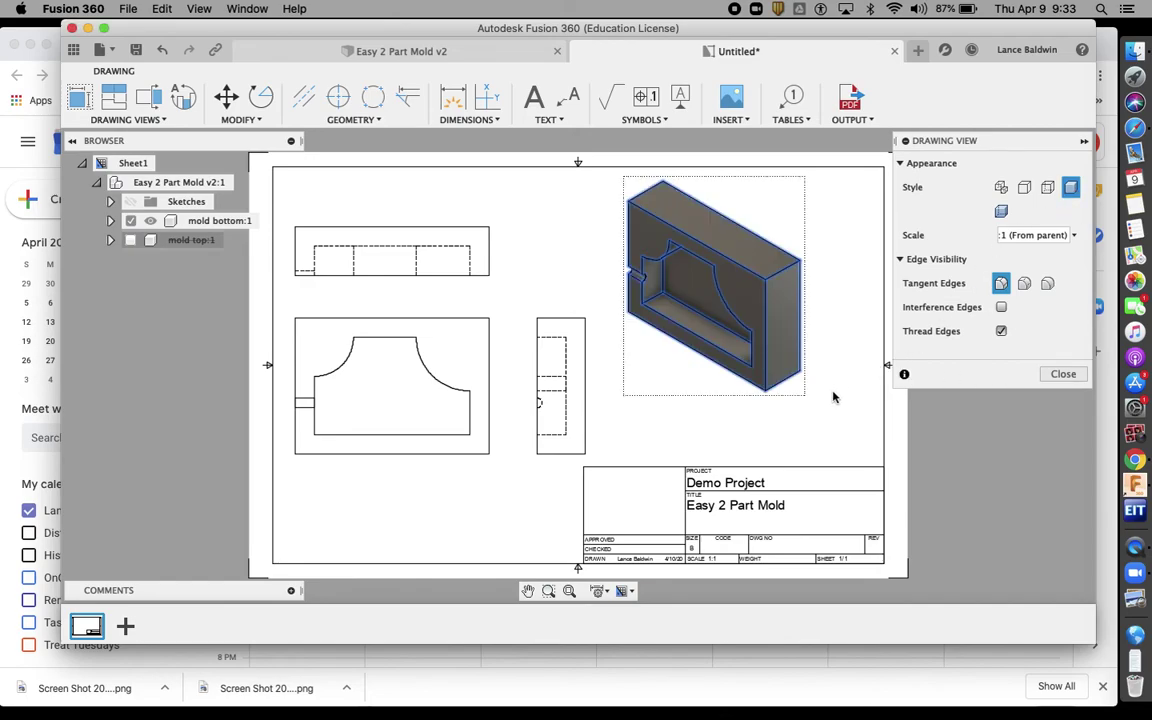
click(1063, 374)
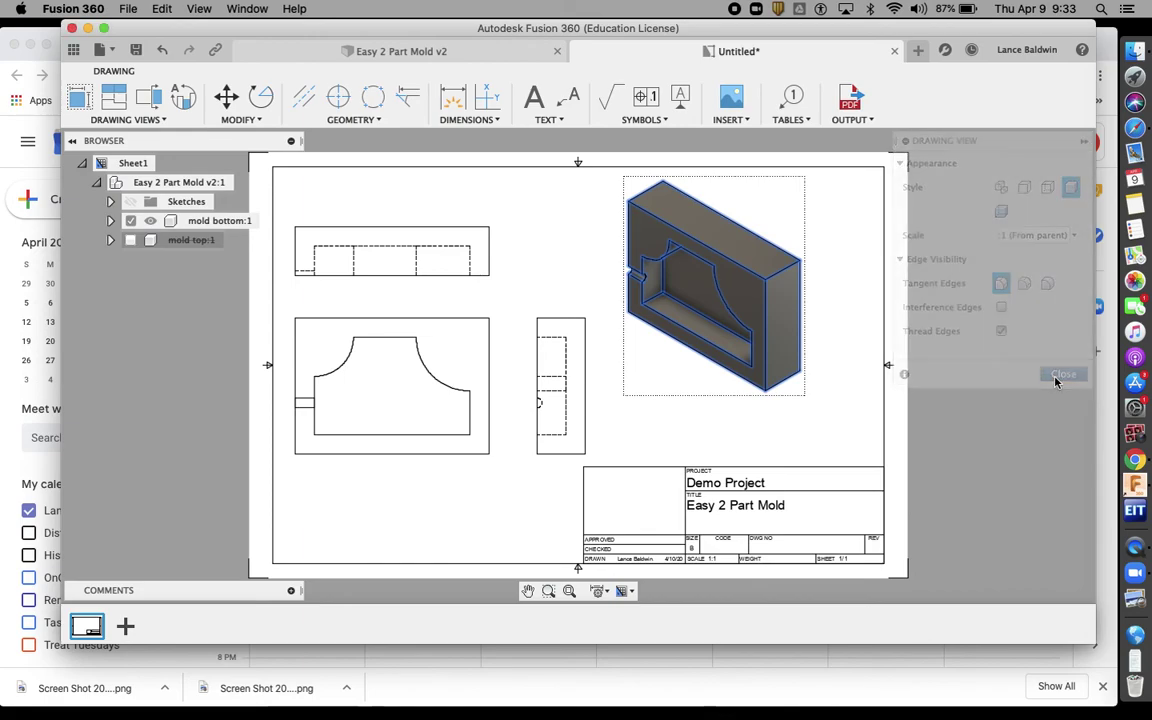